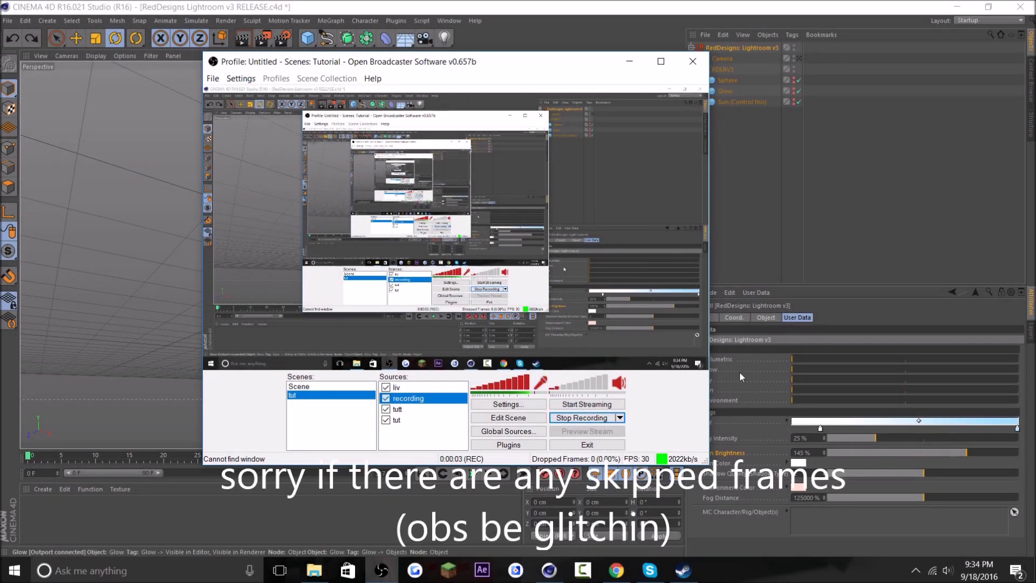
Switch to Cinema 4D and examine the lightroom rig in the scene and the RedDesigns: Lightroom v3 null's user data
{"action": "left_click", "coordinate": [752, 355]}
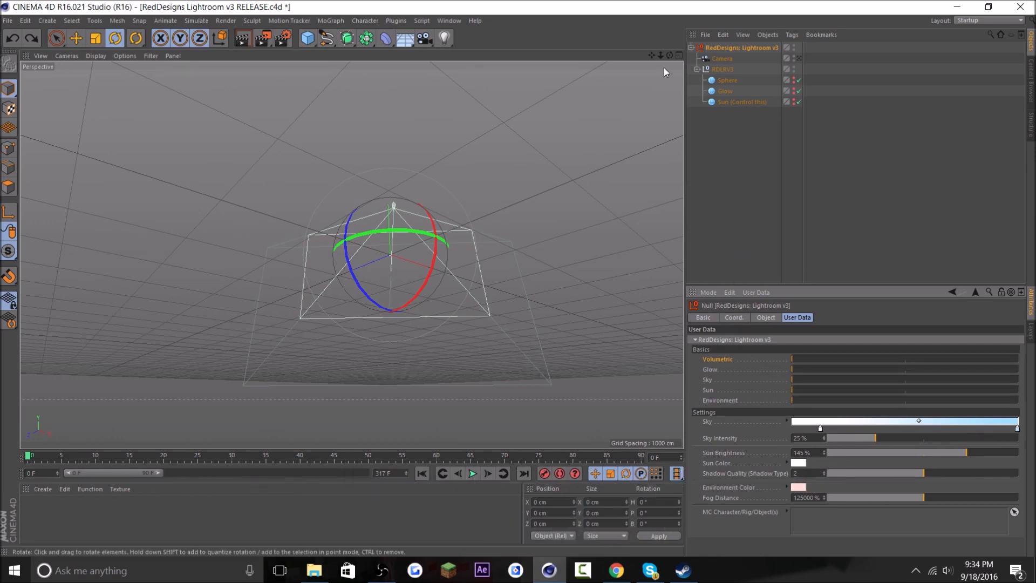
{"action": "mouse_move", "coordinate": [669, 55]}
{"action": "left_mouse_down"}
{"action": "mouse_move", "coordinate": [648, 73]}
{"action": "mouse_move", "coordinate": [668, 54]}
{"action": "mouse_move", "coordinate": [615, 60]}
{"action": "mouse_move", "coordinate": [669, 55]}
{"action": "left_mouse_up"}
{"action": "left_click", "coordinate": [848, 147]}
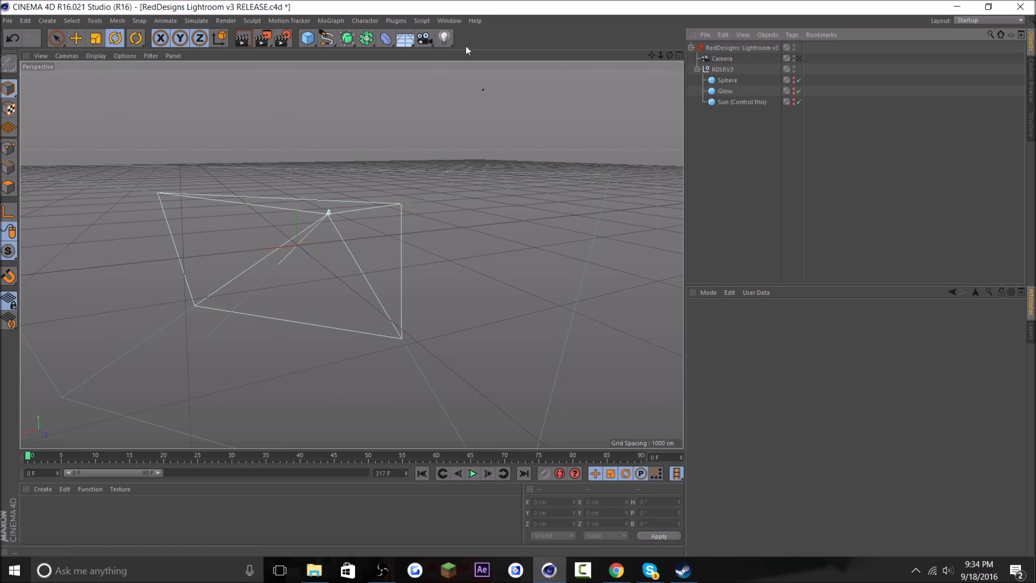
{"action": "mouse_move", "coordinate": [669, 55]}
{"action": "left_mouse_down"}
{"action": "mouse_move", "coordinate": [625, 60]}
{"action": "mouse_move", "coordinate": [669, 56]}
{"action": "left_mouse_up"}
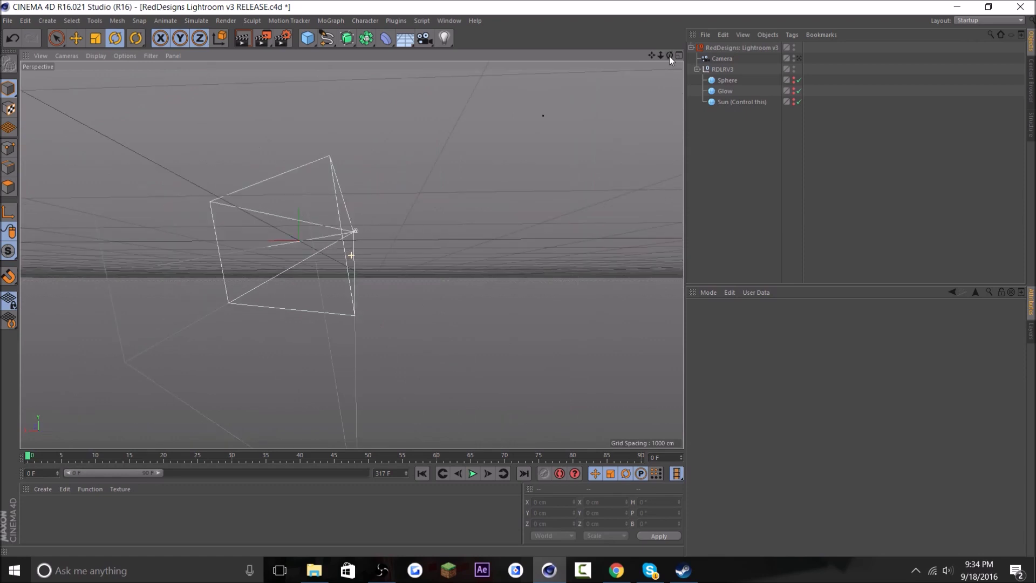
{"action": "scroll", "coordinate": [327, 235], "scroll_direction": "up", "scroll_amount": 2}
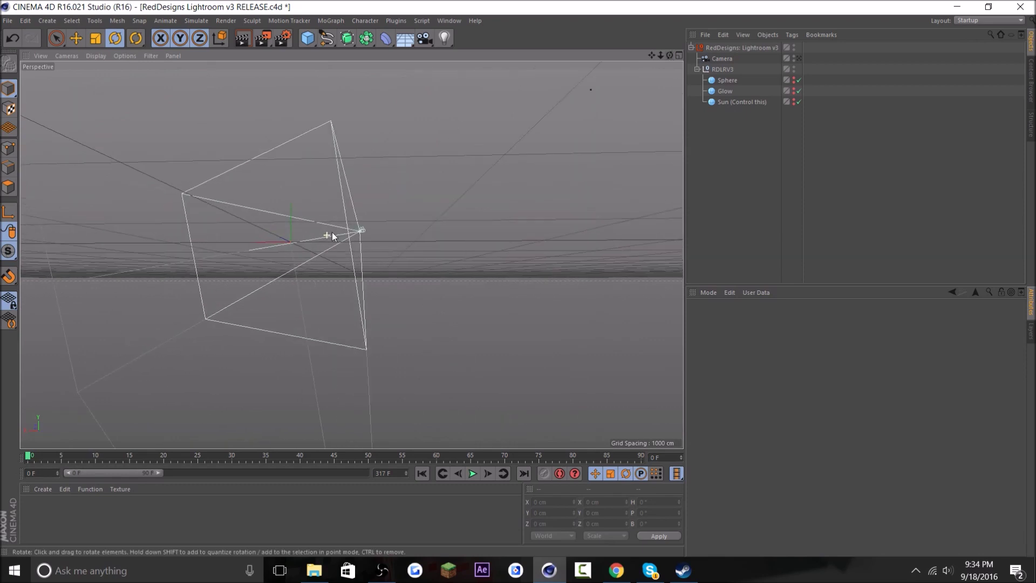
{"action": "left_click", "coordinate": [750, 47]}
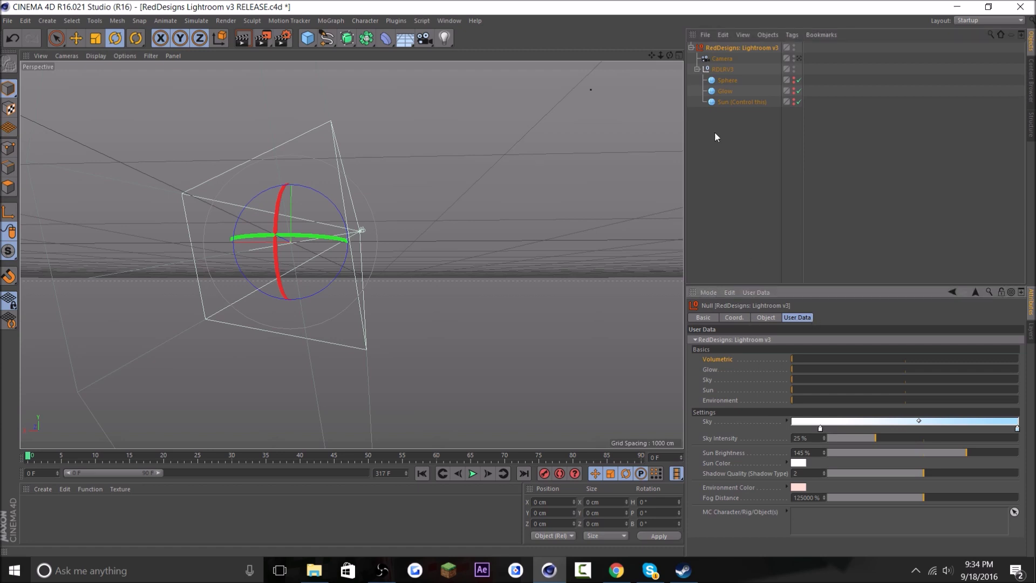
{"action": "mouse_move", "coordinate": [670, 56]}
{"action": "left_mouse_down"}
{"action": "mouse_move", "coordinate": [748, 57]}
{"action": "mouse_move", "coordinate": [650, 57]}
{"action": "mouse_move", "coordinate": [763, 72]}
{"action": "mouse_move", "coordinate": [681, 56]}
{"action": "left_mouse_up"}
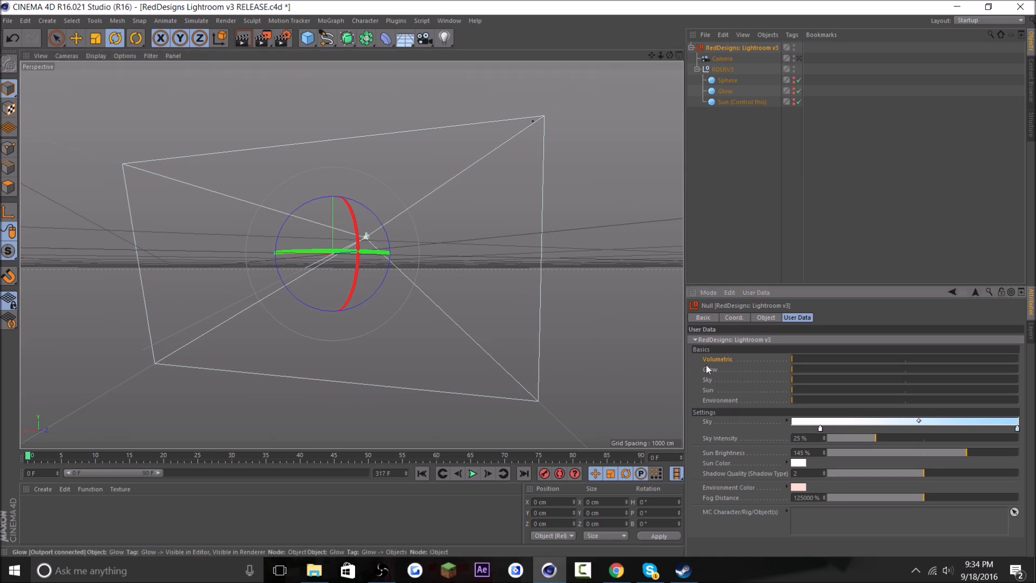
Inspect the lightroom camera's object properties and its details, including the DOF Map Rear Blur range
{"action": "left_click", "coordinate": [724, 59]}
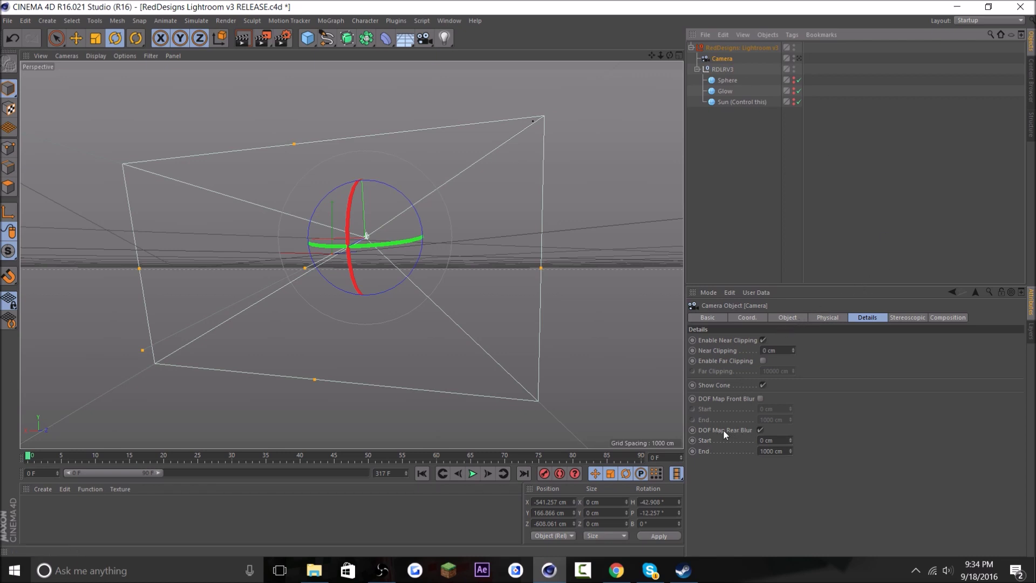
{"action": "left_click", "coordinate": [789, 317]}
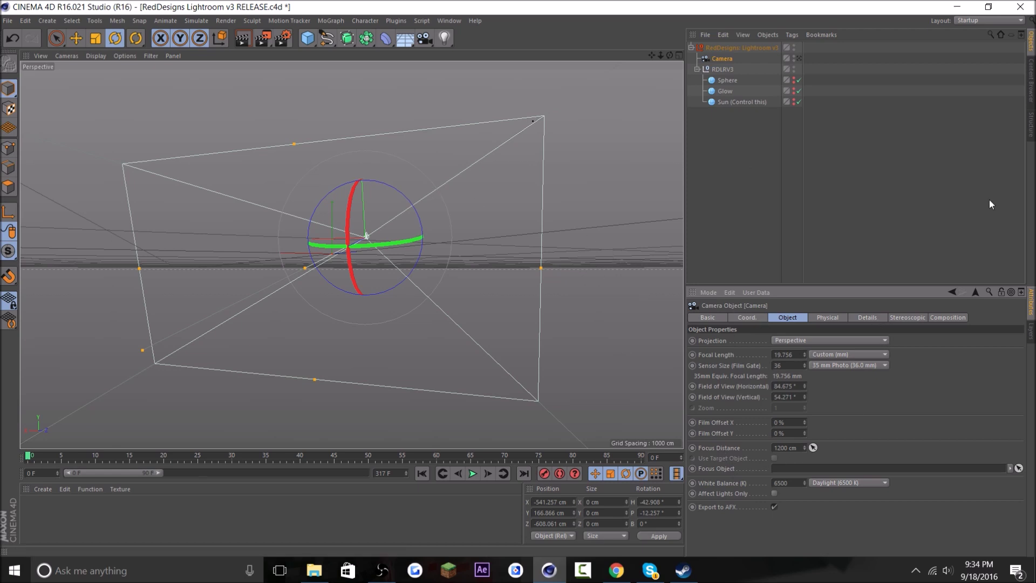
{"action": "left_click", "coordinate": [860, 317]}
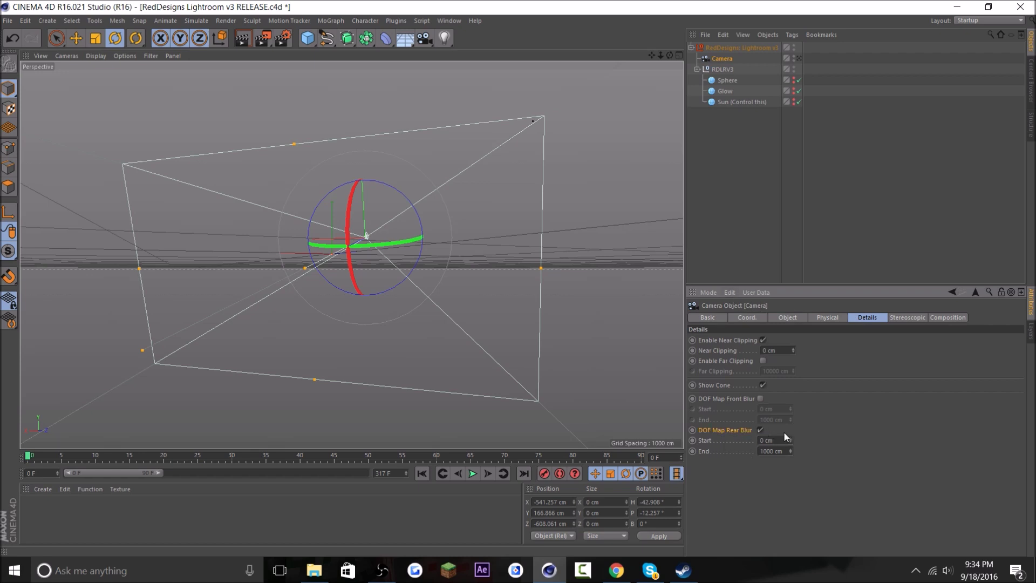
{"action": "left_click", "coordinate": [781, 144]}
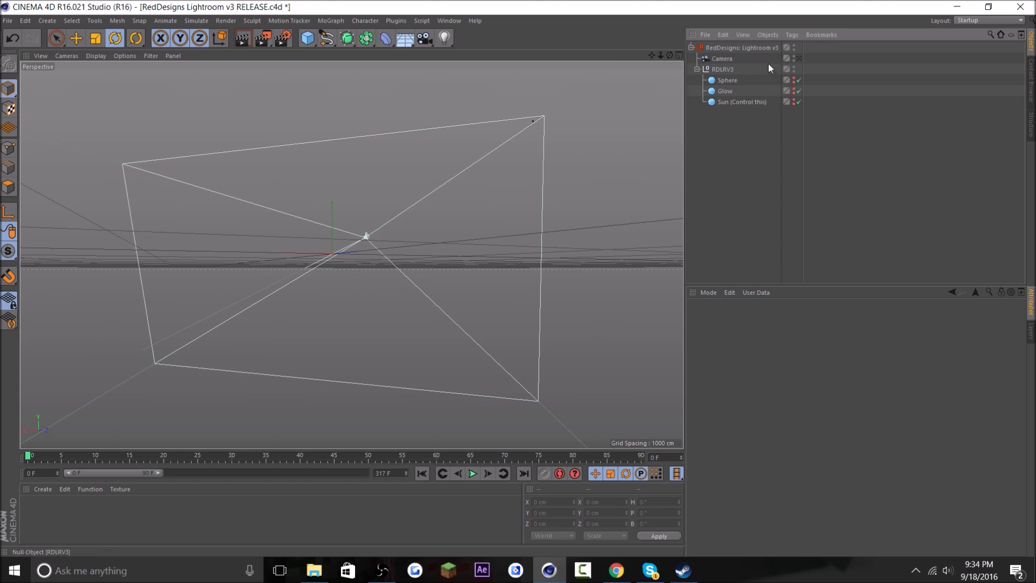
Turn on the Volumetric effect in the RedDesigns: Lightroom v3 user data
{"action": "left_click", "coordinate": [760, 48]}
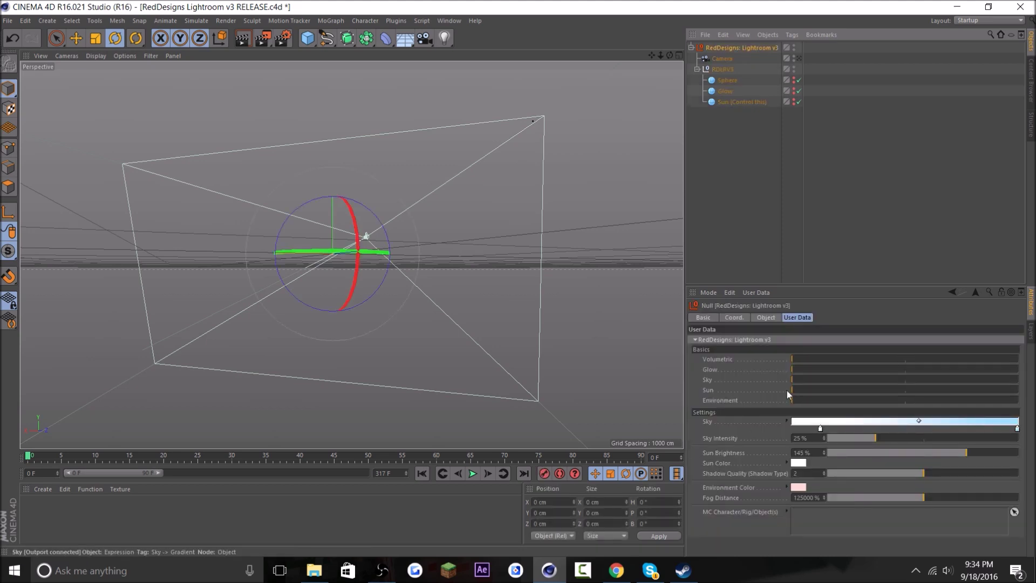
{"action": "left_click", "coordinate": [928, 359]}
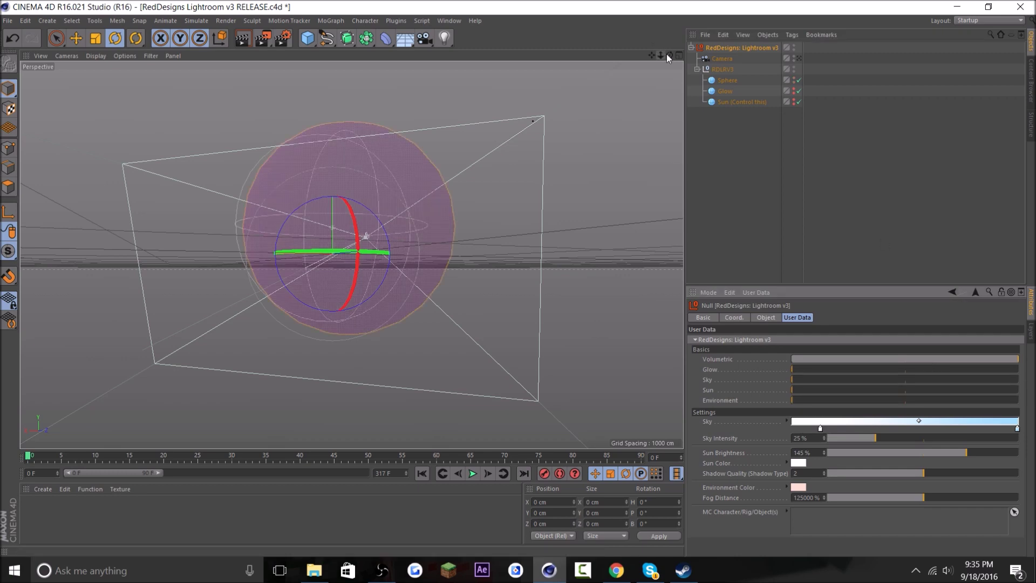
{"action": "left_click_drag", "start_coordinate": [669, 56], "coordinate": [644, 59]}
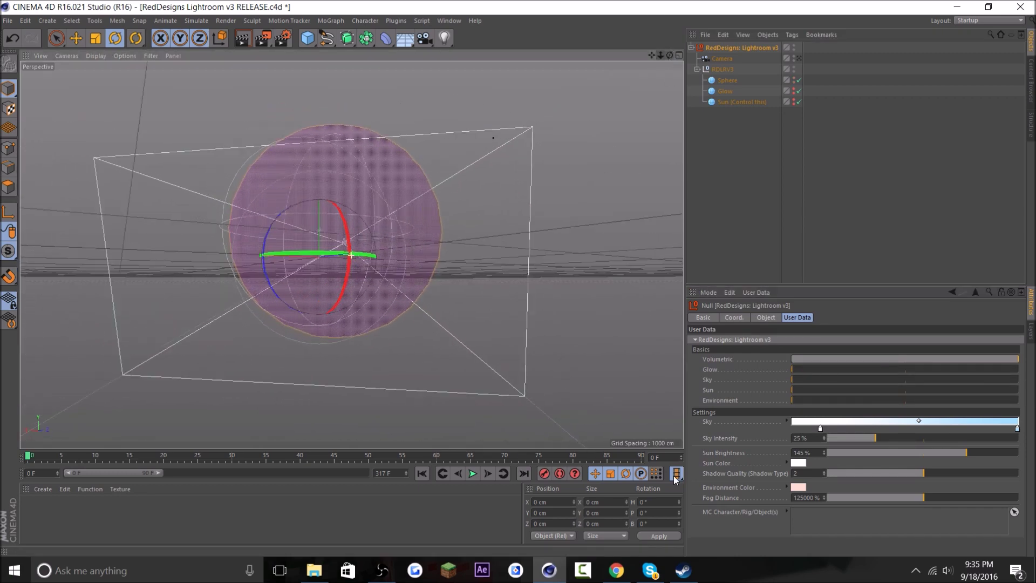
Look through the Lightroom v2 promo and the BluGraphics, DesFote and SpeedSilver intros in the browser, and return to Cinema 4D
{"action": "left_click", "coordinate": [616, 570]}
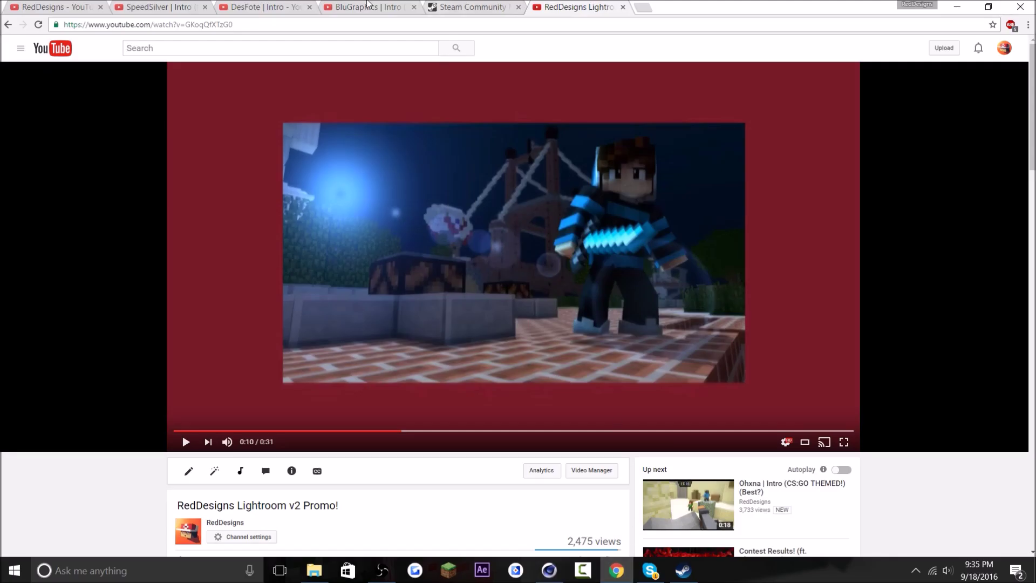
{"action": "left_click", "coordinate": [368, 7]}
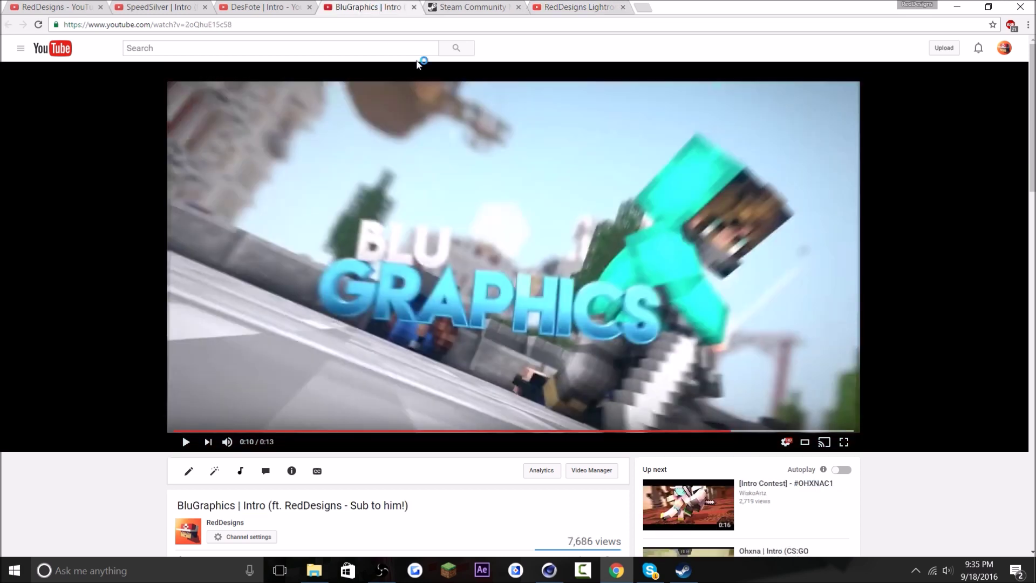
{"action": "left_click", "coordinate": [268, 5]}
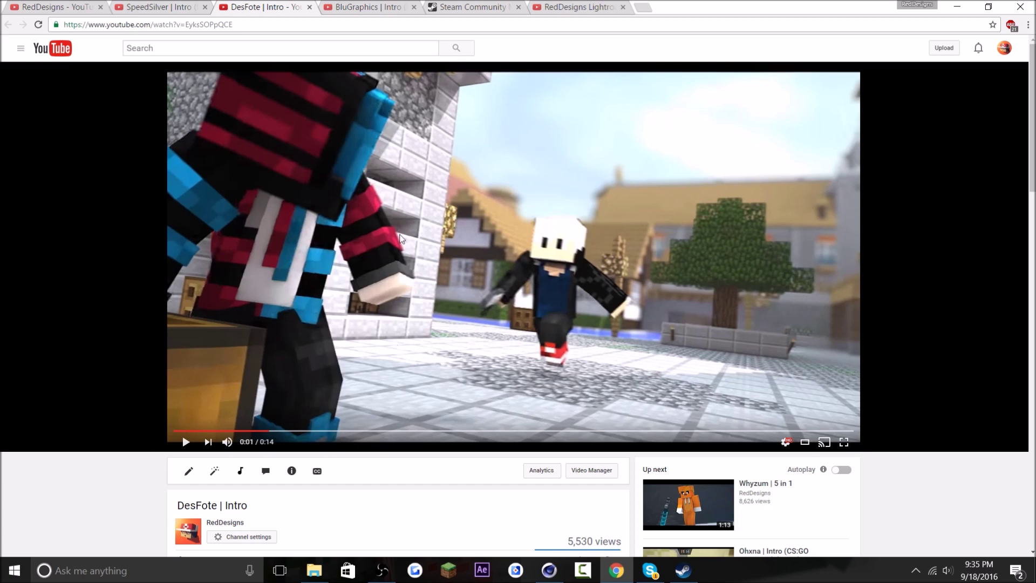
{"action": "left_click", "coordinate": [162, 5]}
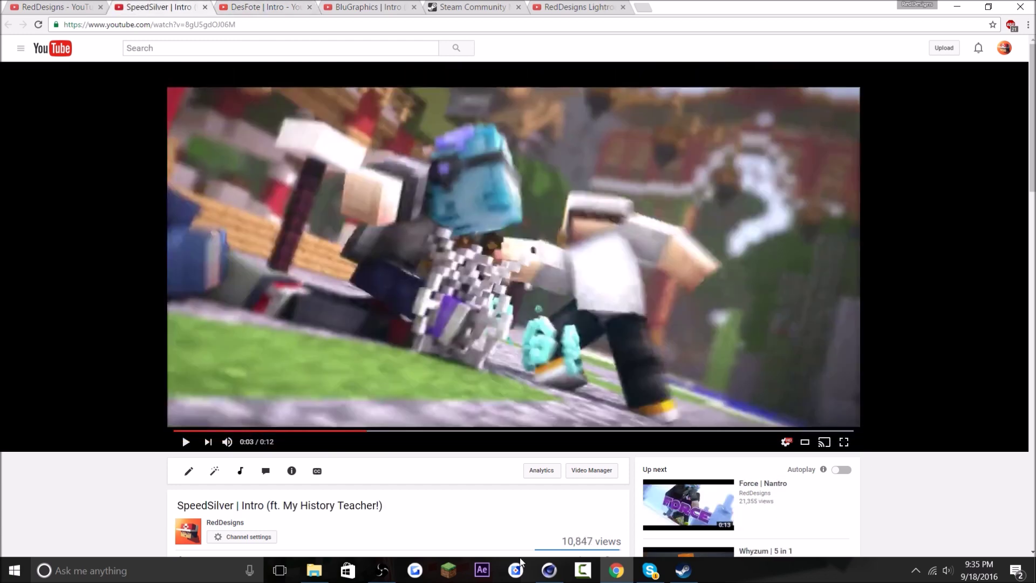
{"action": "left_click", "coordinate": [548, 569]}
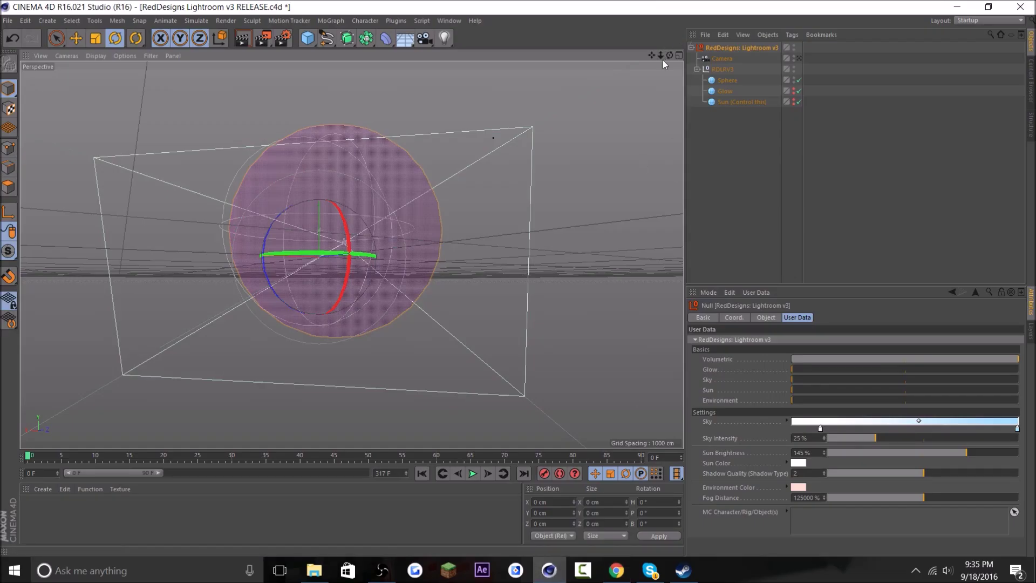
Turn off Volumetric and turn on Glow in the RedDesigns: Lightroom v3 user data
{"action": "mouse_move", "coordinate": [652, 56]}
{"action": "left_mouse_down"}
{"action": "mouse_move", "coordinate": [683, 68]}
{"action": "mouse_move", "coordinate": [662, 58]}
{"action": "mouse_move", "coordinate": [668, 52]}
{"action": "mouse_move", "coordinate": [653, 51]}
{"action": "mouse_move", "coordinate": [667, 56]}
{"action": "mouse_move", "coordinate": [656, 65]}
{"action": "left_mouse_up"}
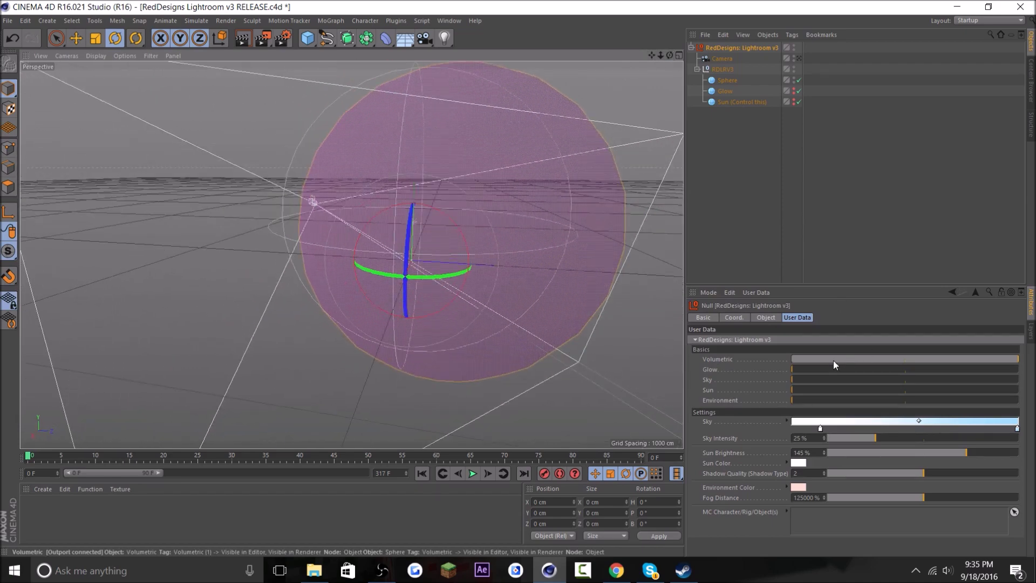
{"action": "left_click", "coordinate": [333, 102]}
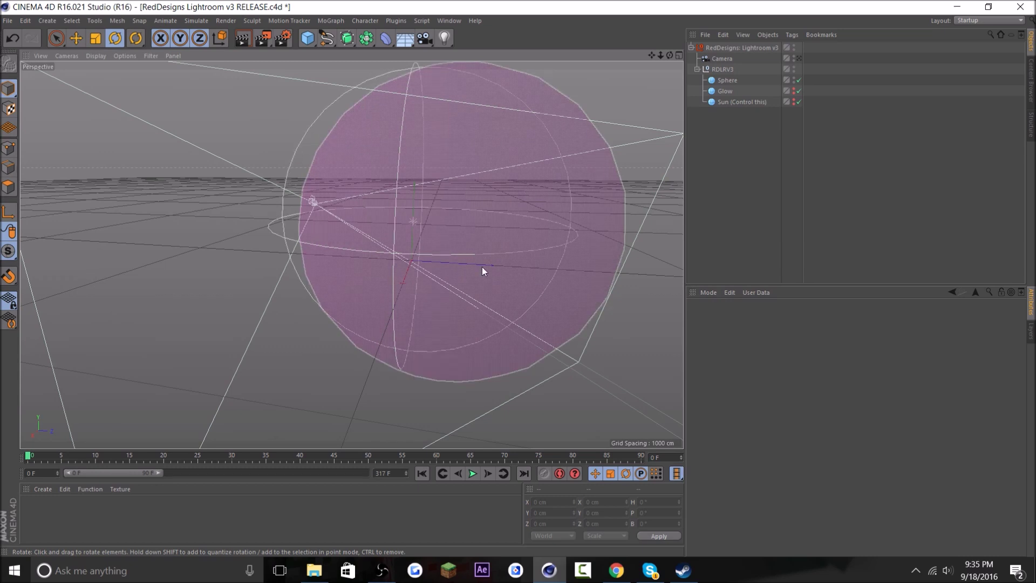
{"action": "left_click", "coordinate": [720, 48]}
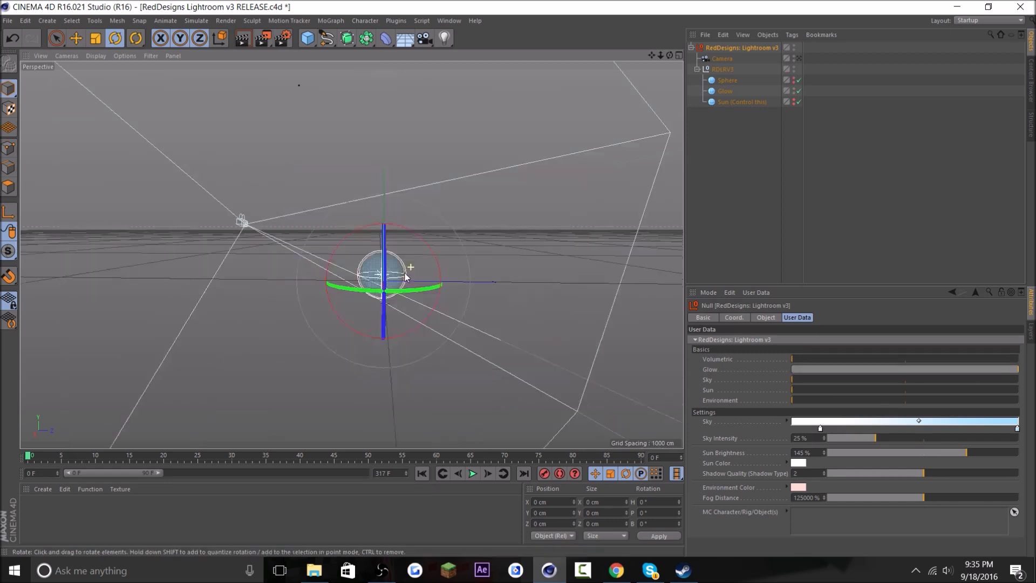
{"action": "scroll", "coordinate": [406, 273], "scroll_direction": "up", "scroll_amount": 5}
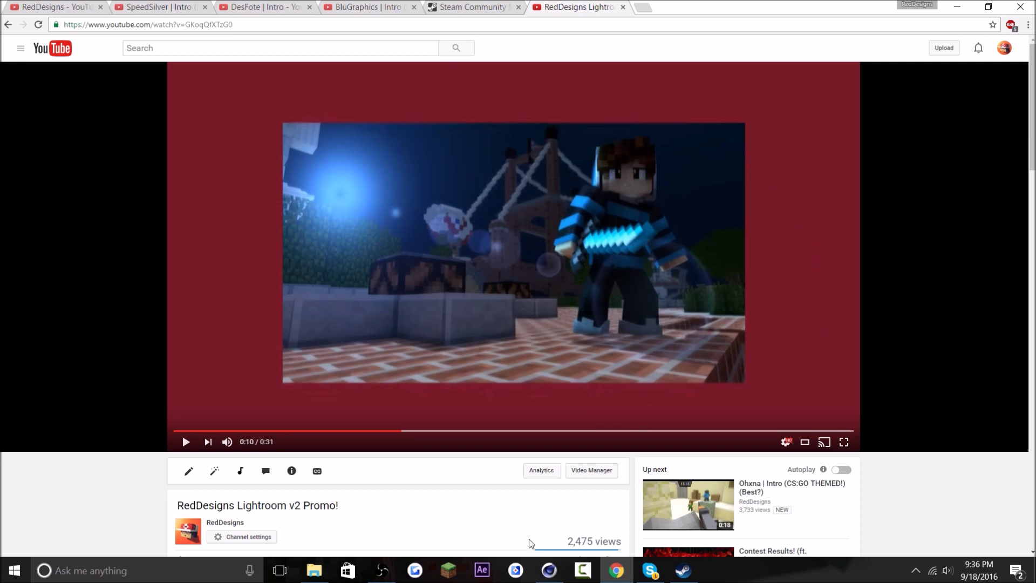
{"action": "left_click", "coordinate": [549, 570]}
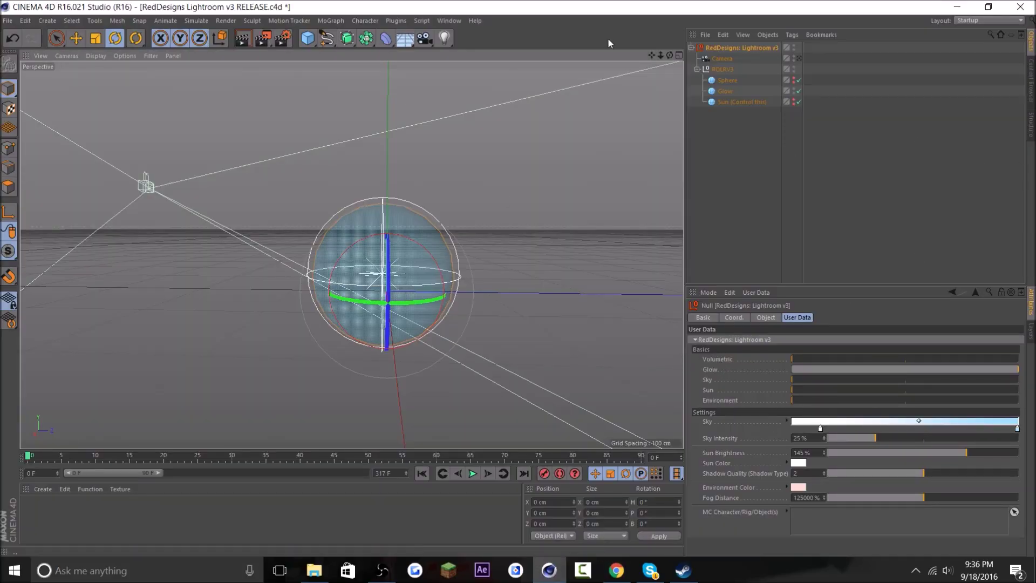
{"action": "left_click_drag", "start_coordinate": [667, 54], "coordinate": [700, 46]}
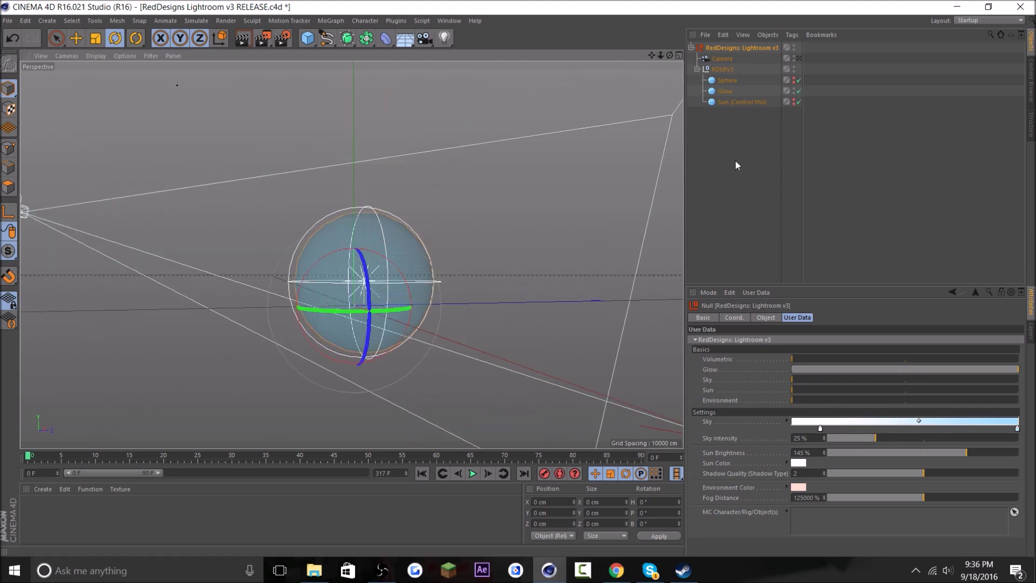
{"action": "mouse_move", "coordinate": [656, 54]}
{"action": "left_mouse_down"}
{"action": "mouse_move", "coordinate": [656, 70]}
{"action": "mouse_move", "coordinate": [656, 54]}
{"action": "left_mouse_up"}
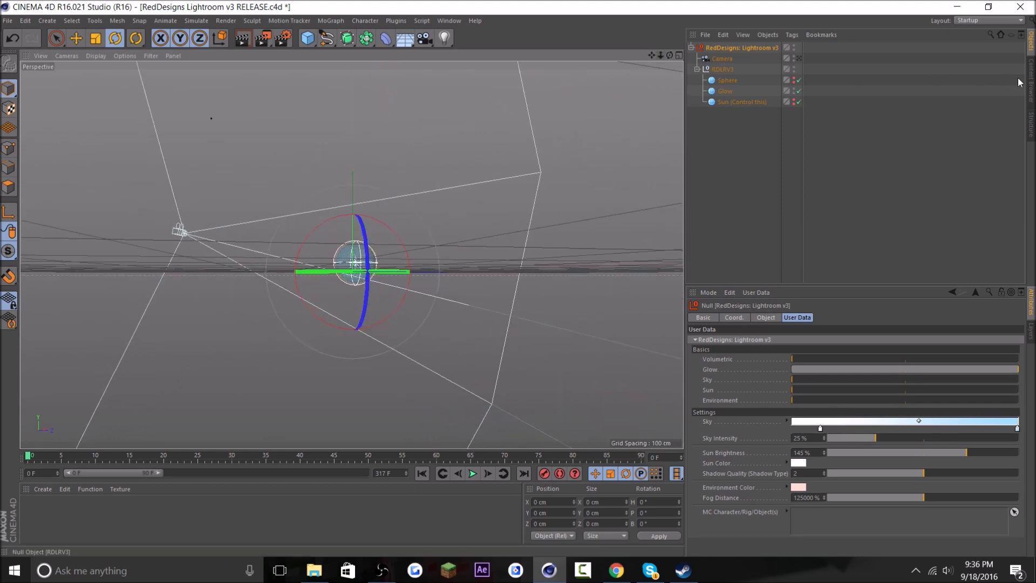
Load the Zetroya Rig(No Face) character from the content library into the scene
{"action": "left_click", "coordinate": [1029, 81]}
{"action": "double_click", "coordinate": [743, 176]}
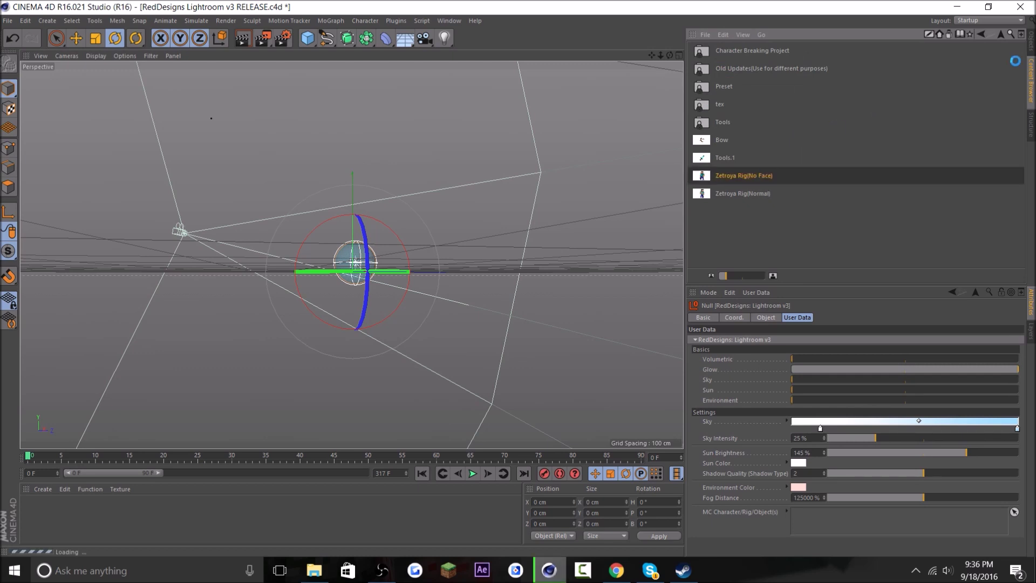
{"action": "scroll", "coordinate": [393, 229], "scroll_direction": "up", "scroll_amount": 5}
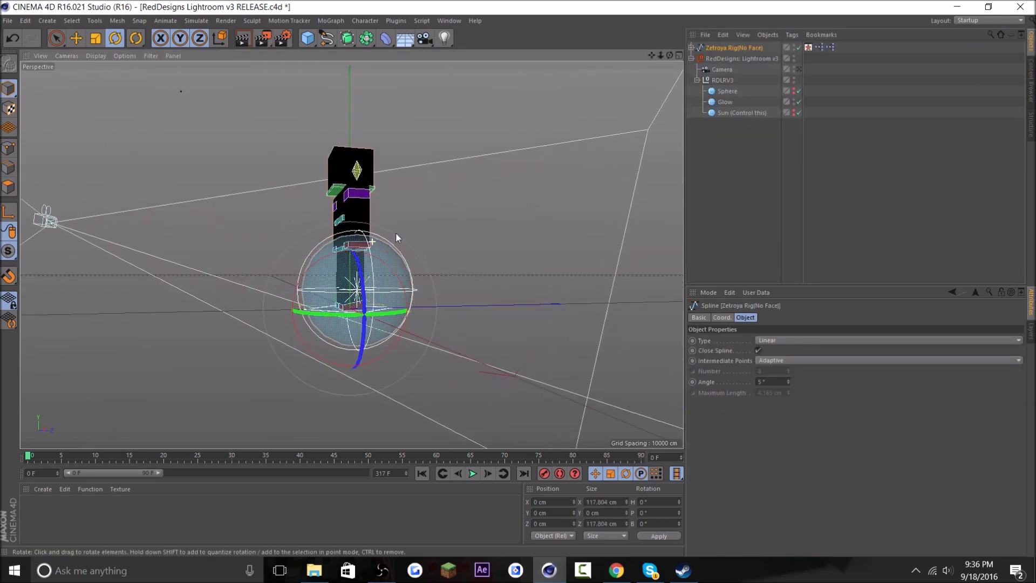
Move the whole Zetroya rig downward so its head and torso are level with the glow sphere
{"action": "left_click_drag", "start_coordinate": [668, 56], "coordinate": [652, 62]}
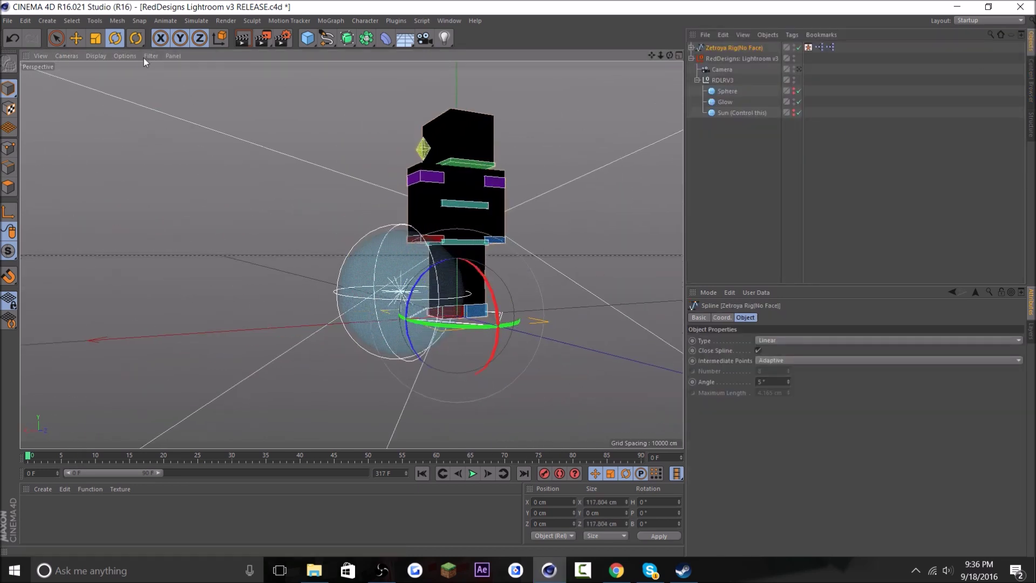
{"action": "left_click", "coordinate": [76, 38]}
{"action": "left_click", "coordinate": [718, 47]}
{"action": "left_click_drag", "start_coordinate": [582, 218], "coordinate": [634, 291]}
Assign Zetroya Rig(No Face) to the lightroom's MC Character/Rig/Object(s) list
{"action": "left_click", "coordinate": [730, 59]}
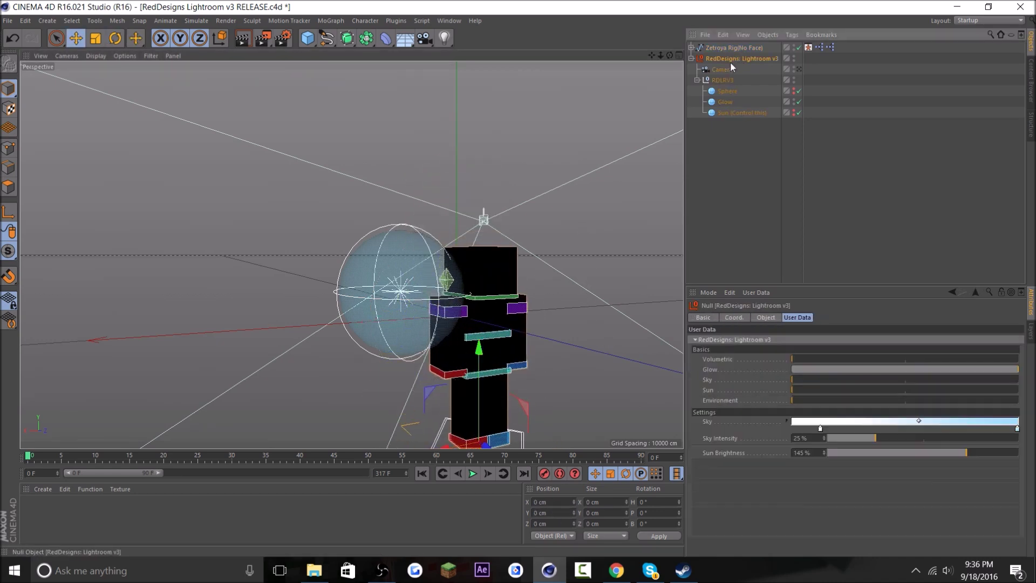
{"action": "mouse_move", "coordinate": [730, 46]}
{"action": "left_mouse_down"}
{"action": "mouse_move", "coordinate": [726, 60]}
{"action": "mouse_move", "coordinate": [721, 48]}
{"action": "left_mouse_up"}
{"action": "left_click_drag", "start_coordinate": [810, 34], "coordinate": [818, 344]}
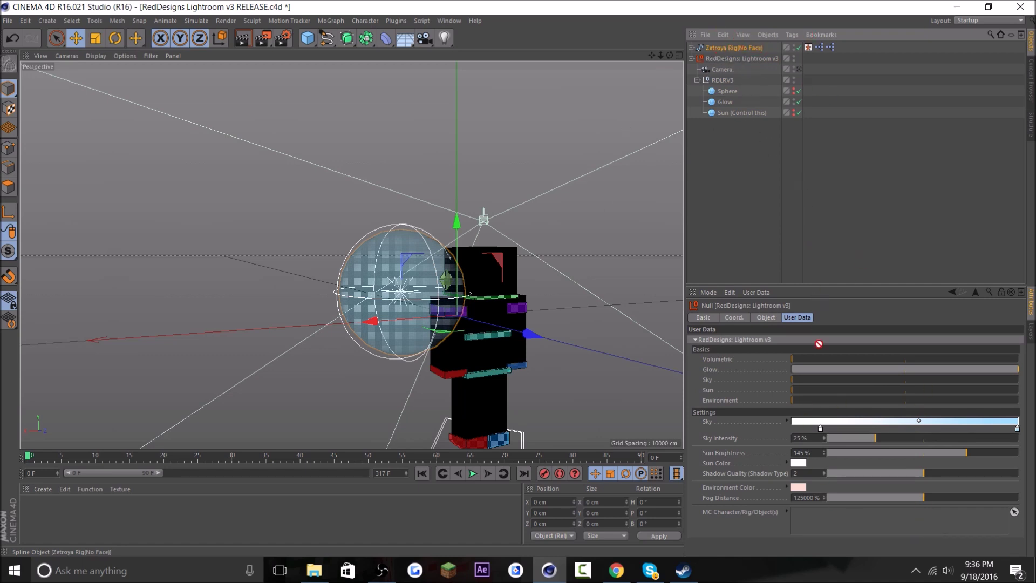
{"action": "left_click_drag", "start_coordinate": [828, 524], "coordinate": [837, 522]}
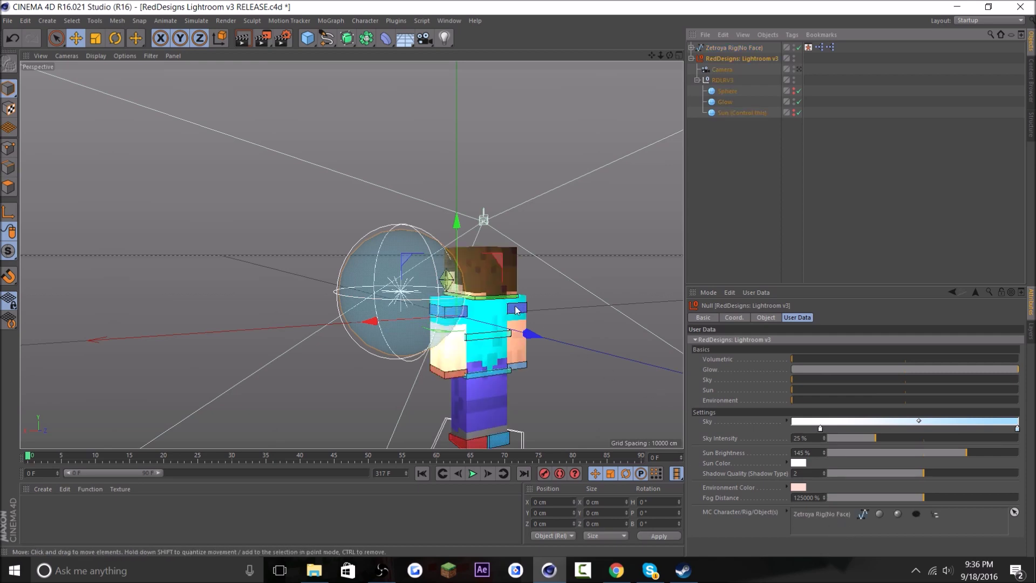
Move the Glow sphere closer to the character, to about X 62, Y 26, Z 10 cm, and turn off the lightroom's Glow
{"action": "scroll", "coordinate": [462, 301], "scroll_direction": "up", "scroll_amount": 3}
{"action": "left_click_drag", "start_coordinate": [668, 56], "coordinate": [594, 55]}
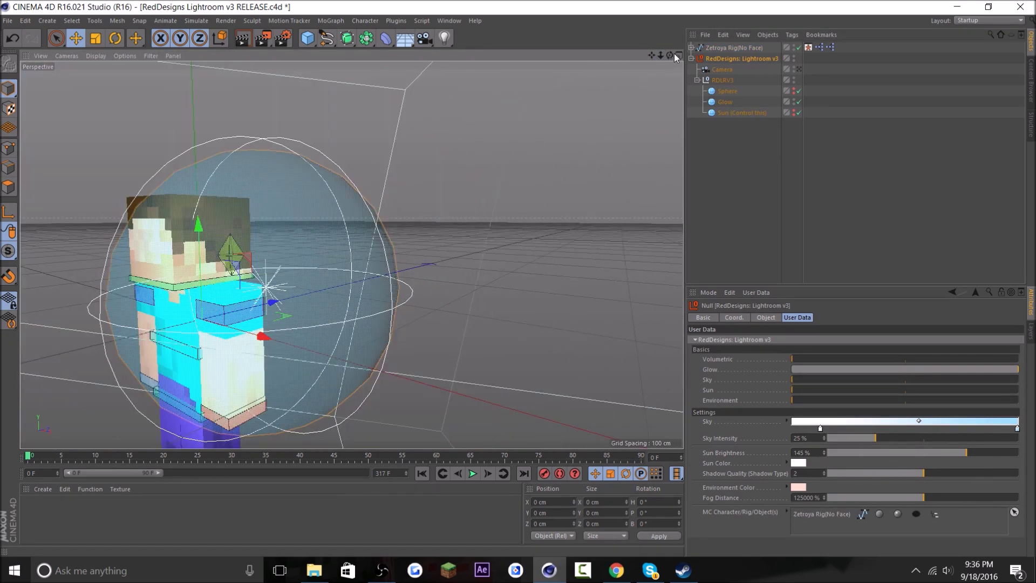
{"action": "mouse_move", "coordinate": [669, 55]}
{"action": "left_mouse_down"}
{"action": "mouse_move", "coordinate": [695, 50]}
{"action": "mouse_move", "coordinate": [658, 68]}
{"action": "mouse_move", "coordinate": [649, 57]}
{"action": "mouse_move", "coordinate": [670, 40]}
{"action": "left_mouse_up"}
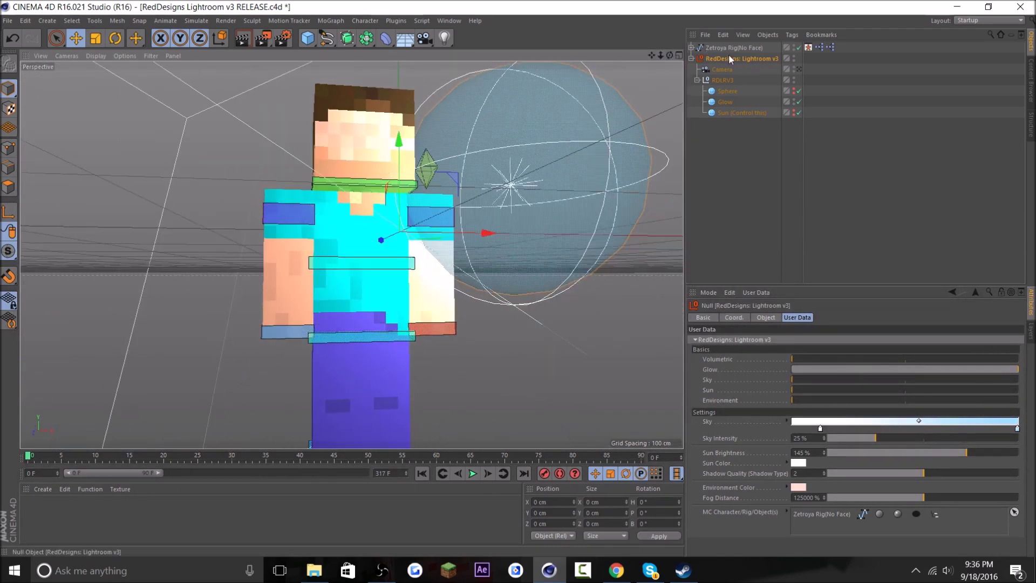
{"action": "left_click", "coordinate": [542, 165]}
{"action": "mouse_move", "coordinate": [492, 196]}
{"action": "left_mouse_down"}
{"action": "mouse_move", "coordinate": [449, 221]}
{"action": "mouse_move", "coordinate": [483, 208]}
{"action": "left_mouse_up"}
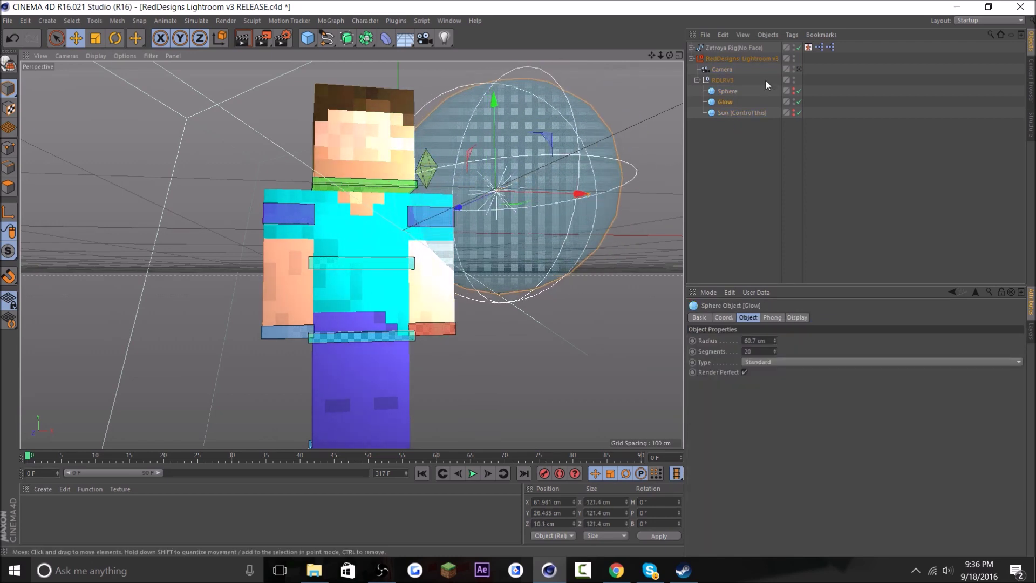
{"action": "left_click", "coordinate": [743, 58]}
{"action": "left_click", "coordinate": [817, 369]}
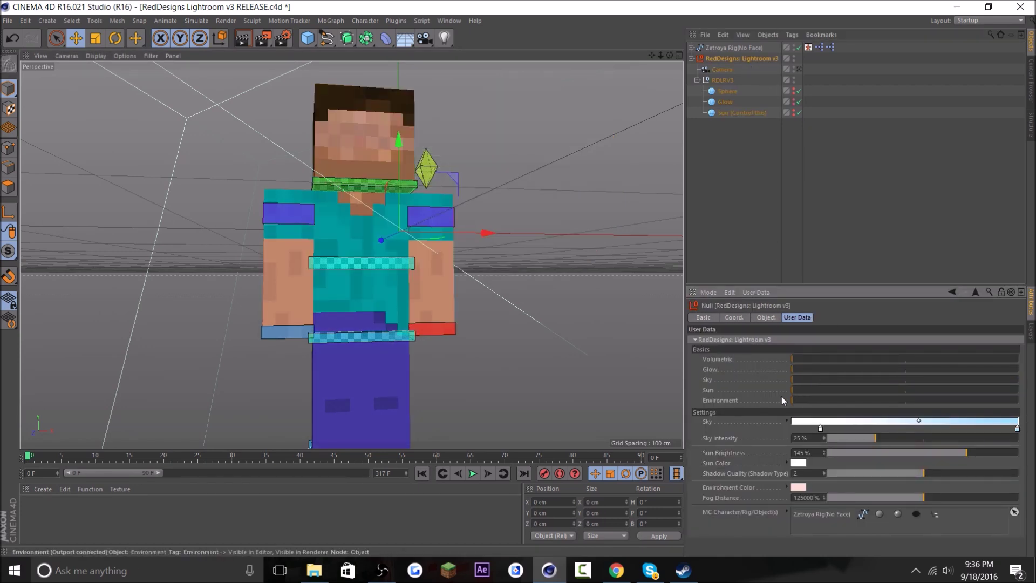
Delete the Zetroya Rig(No Face) character from the scene
{"action": "left_click", "coordinate": [1029, 93]}
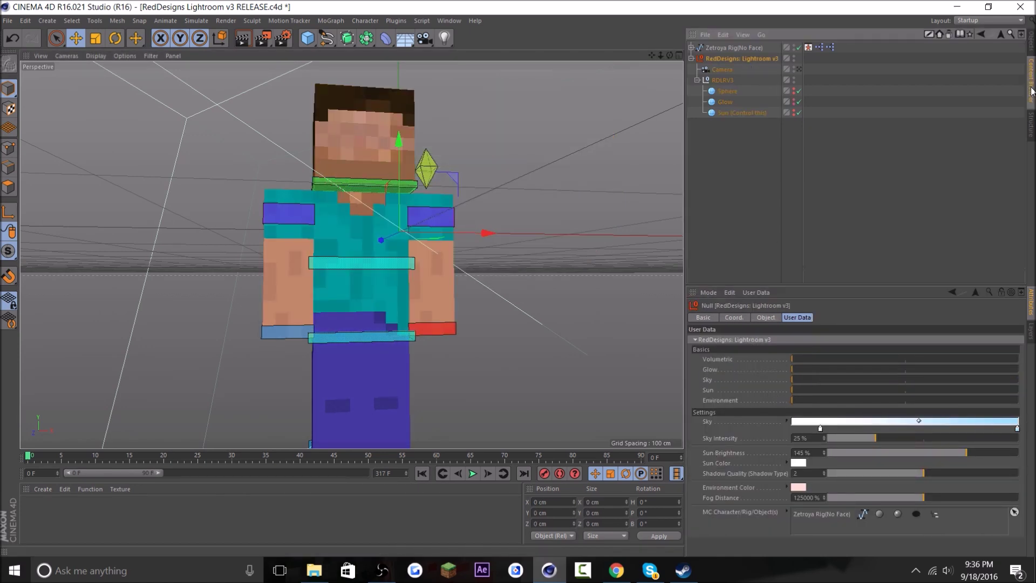
{"action": "left_click", "coordinate": [1029, 41]}
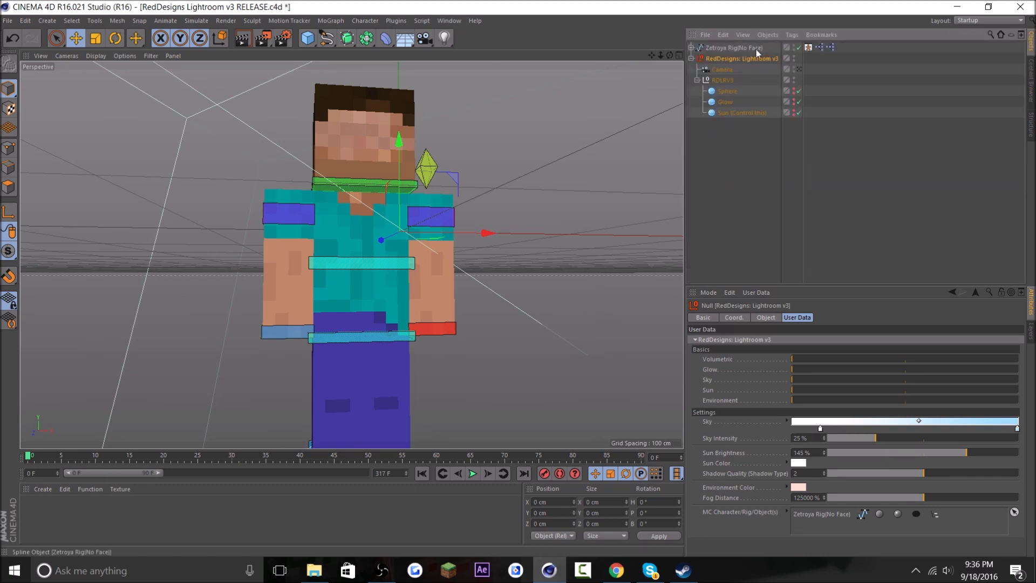
{"action": "left_click", "coordinate": [756, 48]}
{"action": "key", "text": "Delete"}
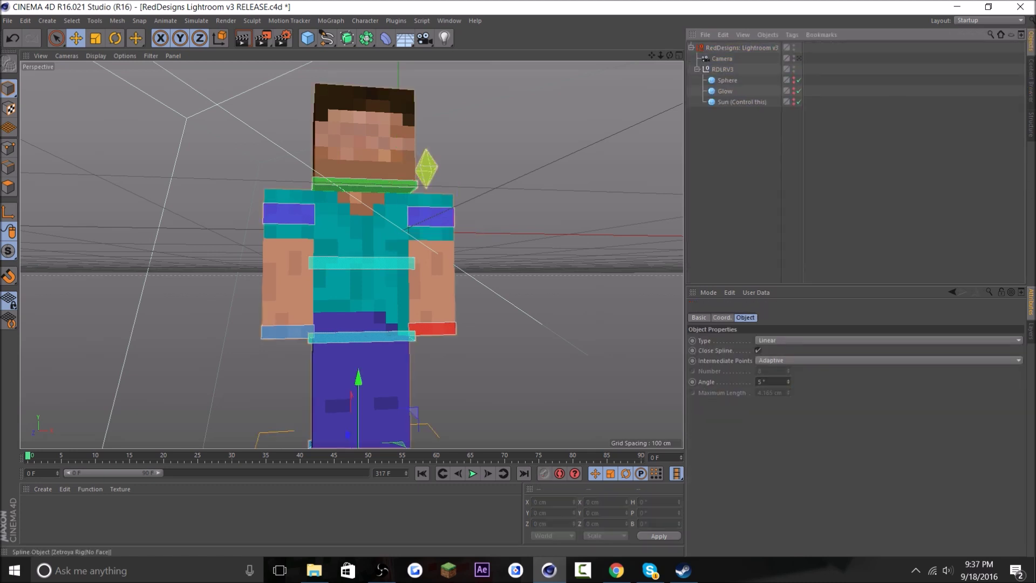
Delete the character's leftover Internal Lights, Mesh and Controllers layers, keeping the A Janitor layer
{"action": "left_click", "coordinate": [1030, 330]}
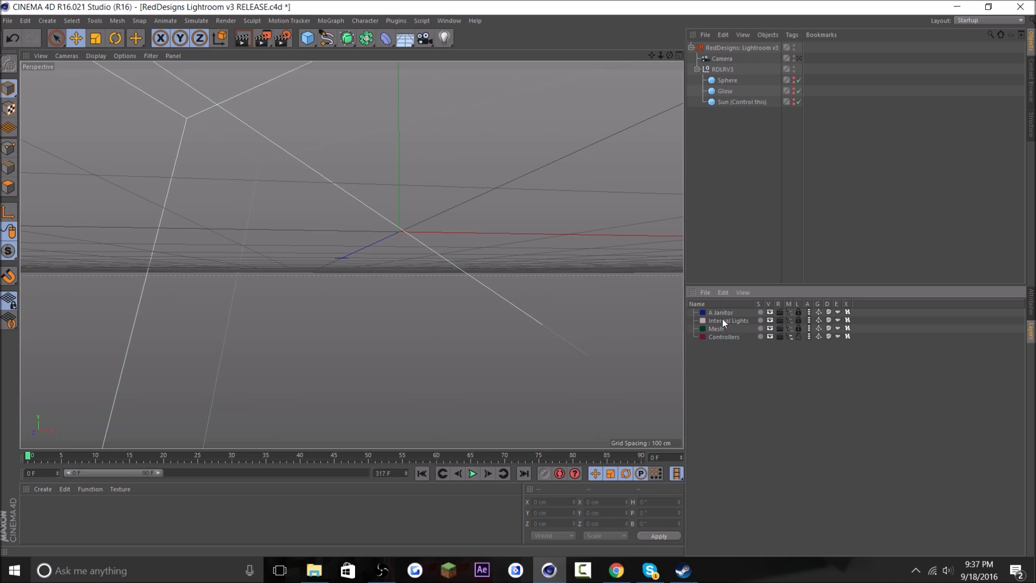
{"action": "left_click_drag", "start_coordinate": [722, 350], "coordinate": [721, 318]}
{"action": "key", "text": "Delete"}
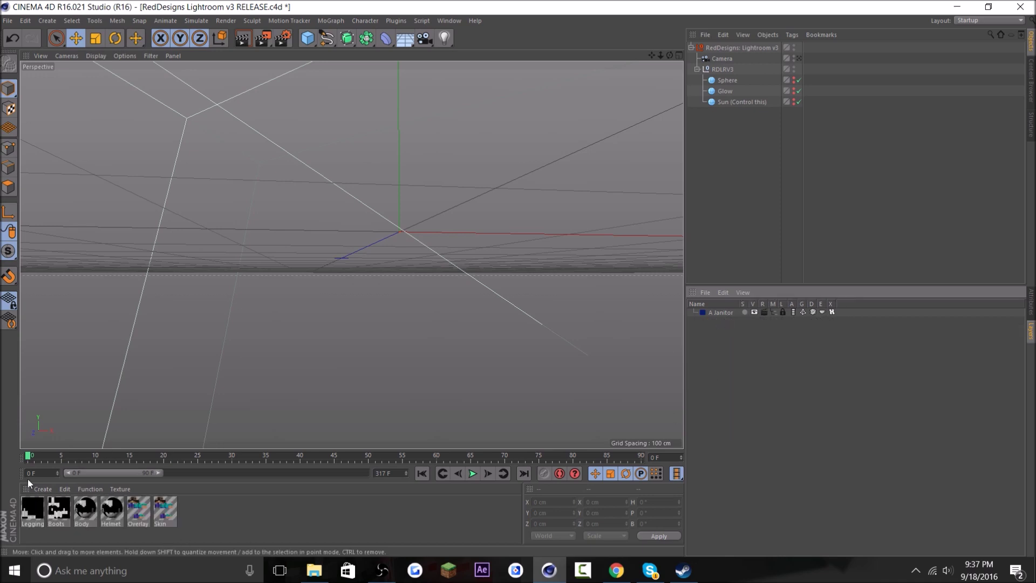
Delete all the character's leftover materials: Legging, Boots, Body, Helmet, Overlay and Skin
{"action": "left_click_drag", "start_coordinate": [236, 518], "coordinate": [9, 521]}
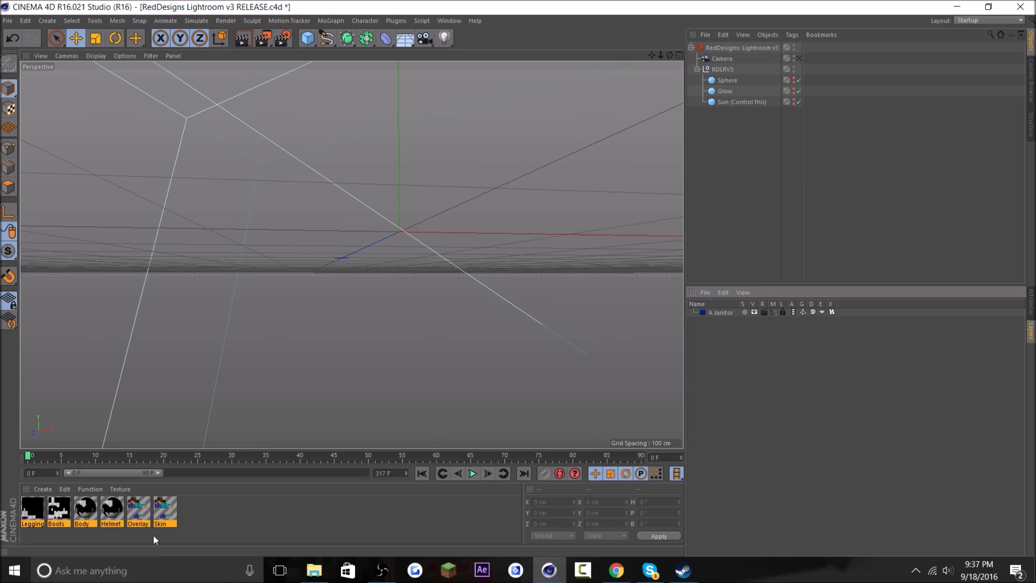
{"action": "left_click_drag", "start_coordinate": [120, 536], "coordinate": [1, 519]}
{"action": "key", "text": "Delete"}
{"action": "key", "text": "Delete"}
Turn on the Sky effect of the RedDesigns: Lightroom v3 rig
{"action": "left_click", "coordinate": [740, 47]}
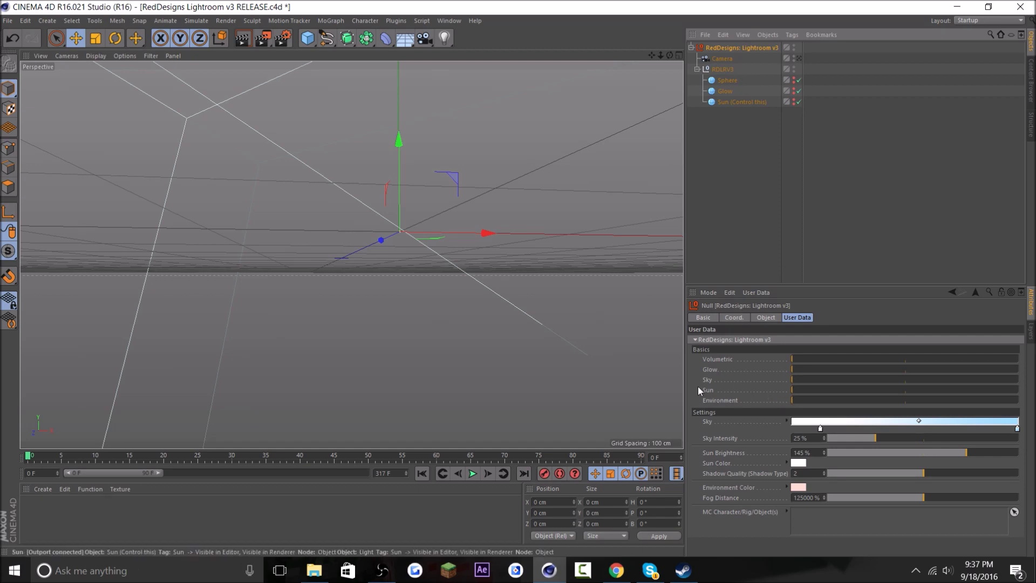
{"action": "left_click", "coordinate": [879, 379]}
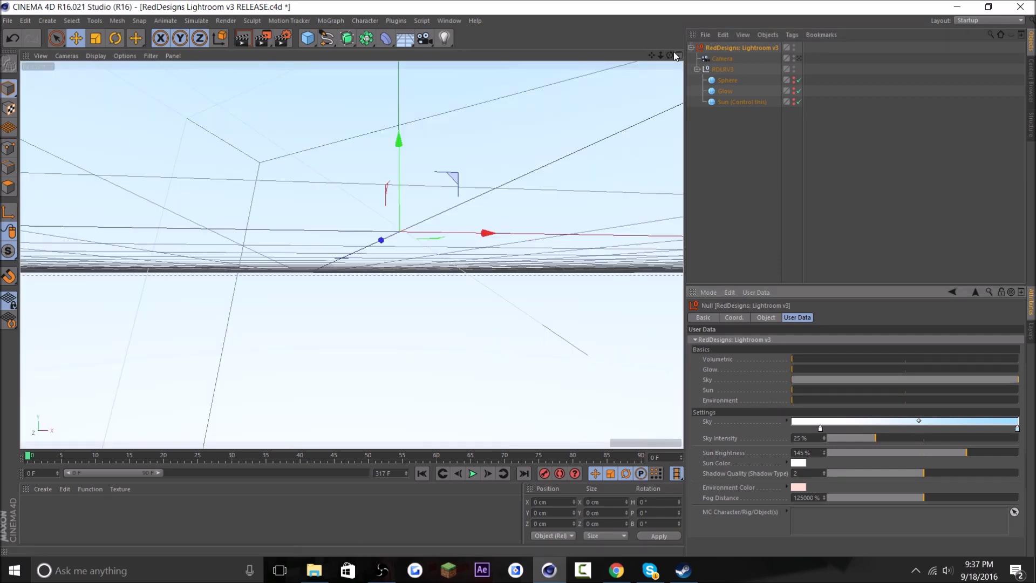
{"action": "left_click_drag", "start_coordinate": [670, 54], "coordinate": [669, 58]}
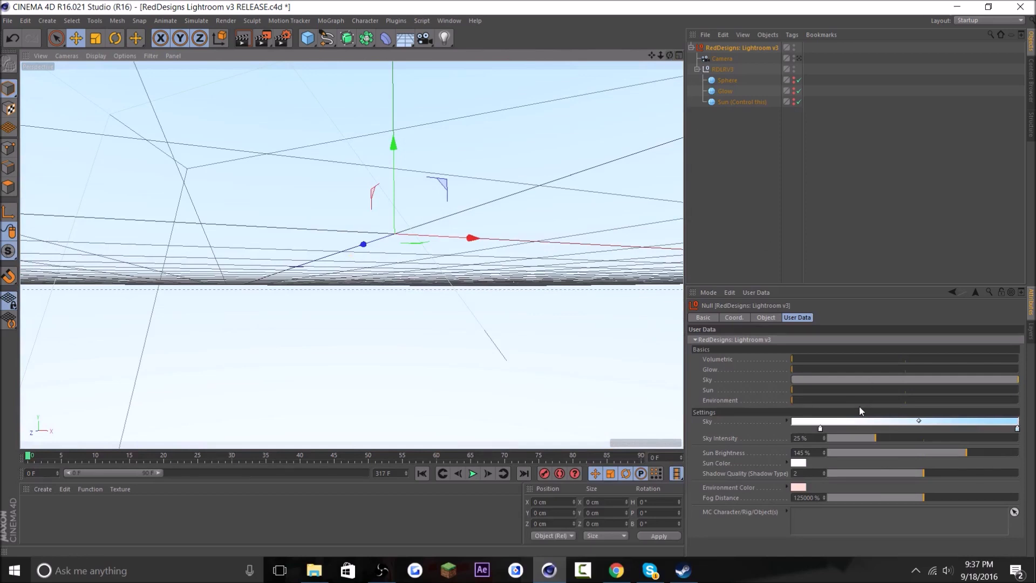
Add a black knot near the middle of the lightroom's Sky gradient and a red knot closer to its blue end
{"action": "double_click", "coordinate": [897, 429]}
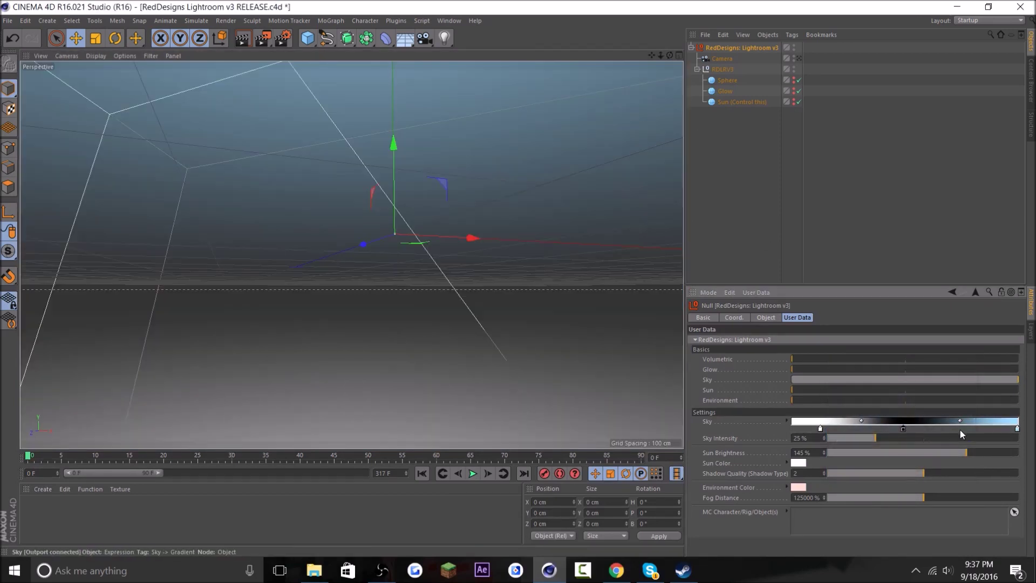
{"action": "double_click", "coordinate": [960, 430]}
{"action": "left_click_drag", "start_coordinate": [925, 413], "coordinate": [933, 391]}
{"action": "left_click", "coordinate": [946, 410]}
{"action": "left_click", "coordinate": [937, 484]}
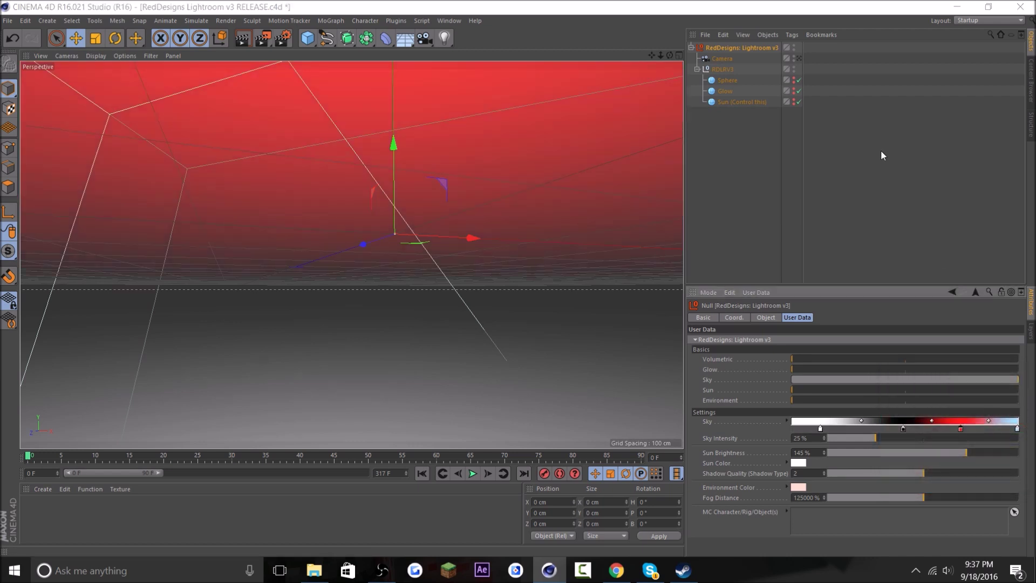
Undo the black and red knots added to the Sky gradient
{"action": "key", "text": "super"}
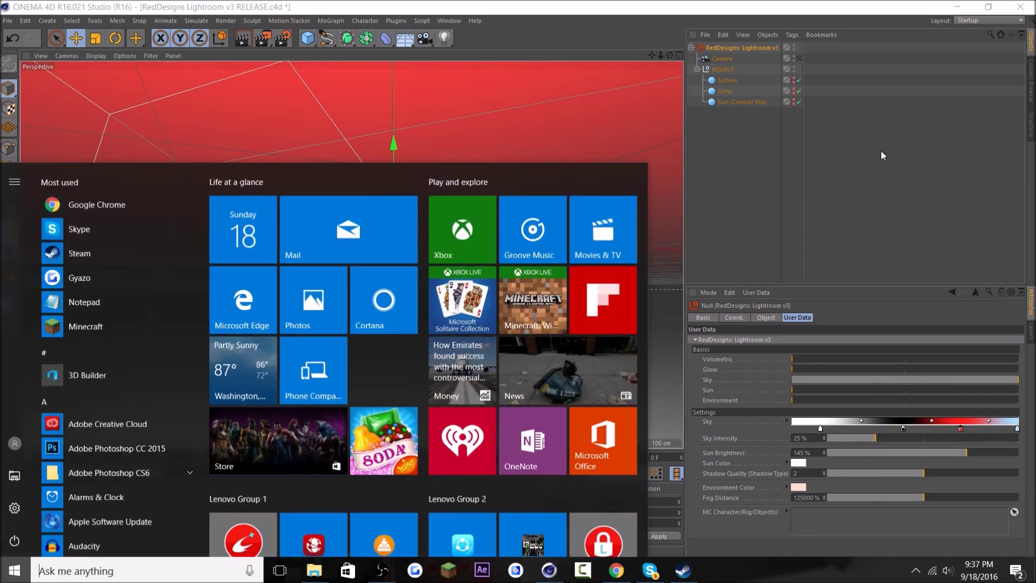
{"action": "left_click", "coordinate": [880, 179]}
{"action": "key", "text": "ctrl+z"}
{"action": "key", "text": "ctrl+z"}
{"action": "key", "text": "ctrl+z"}
{"action": "key", "text": "ctrl+z"}
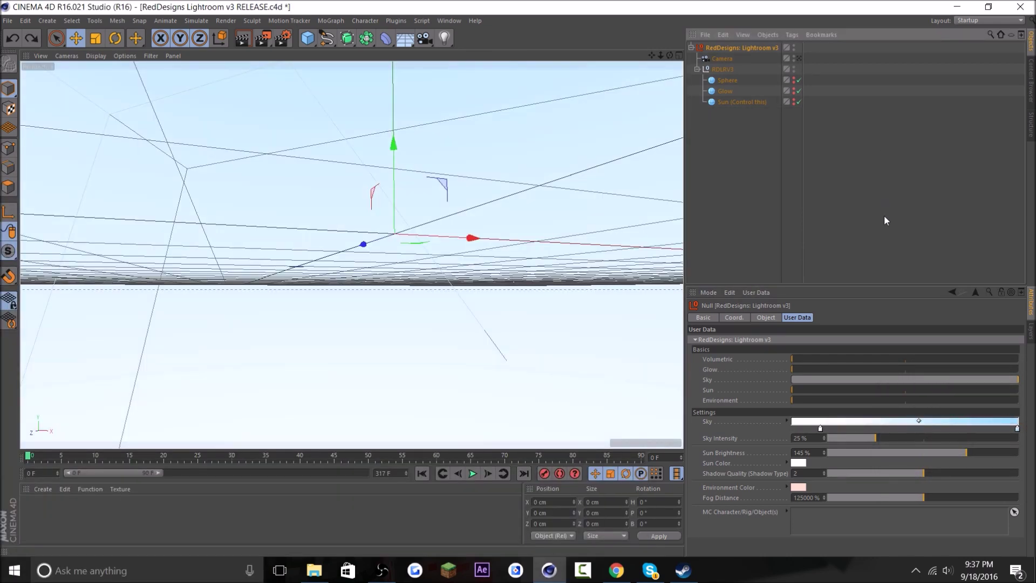
Try a different Sky Intensity, and switch the lightroom from the Sky effect to the Sun effect
{"action": "left_click", "coordinate": [721, 439]}
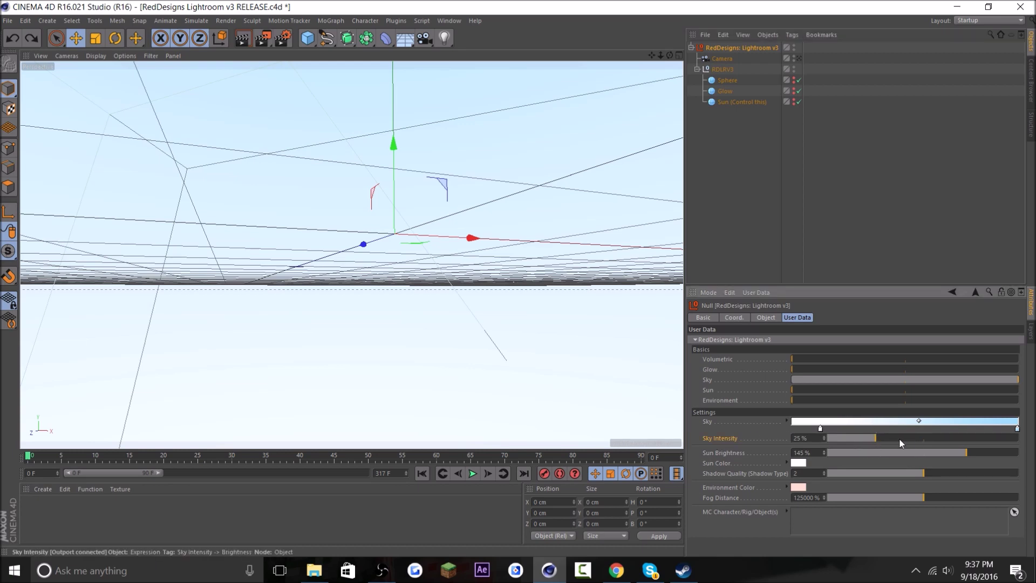
{"action": "left_click_drag", "start_coordinate": [899, 438], "coordinate": [888, 457]}
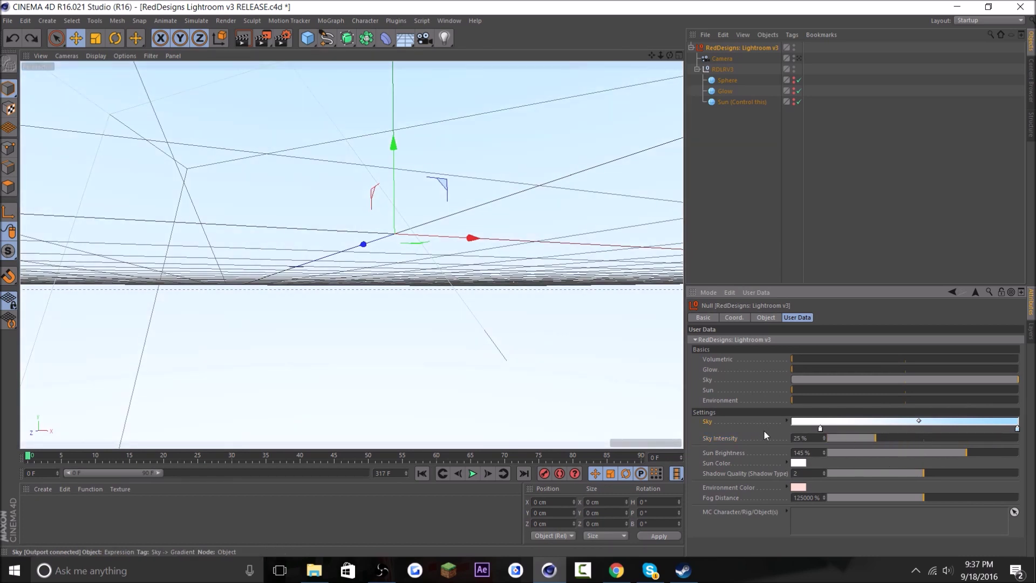
{"action": "left_click_drag", "start_coordinate": [812, 381], "coordinate": [1018, 390]}
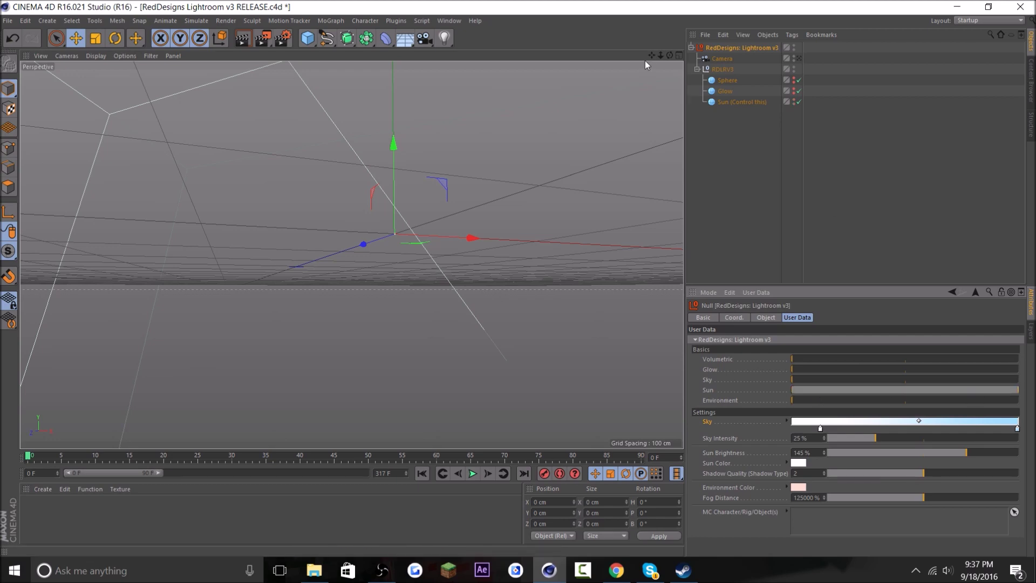
{"action": "left_click_drag", "start_coordinate": [661, 56], "coordinate": [750, 129]}
{"action": "left_click_drag", "start_coordinate": [654, 56], "coordinate": [631, 75]}
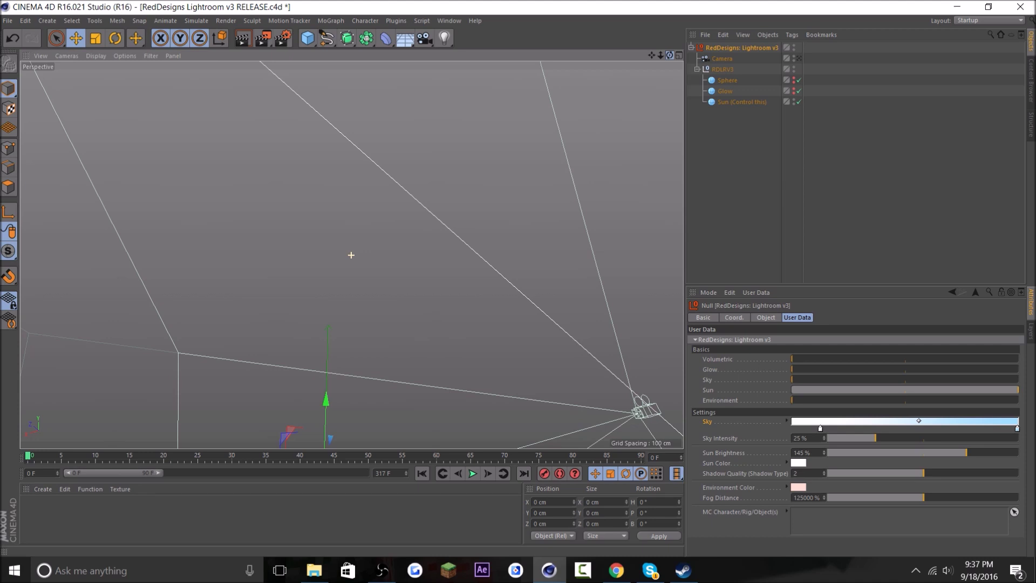
{"action": "left_click_drag", "start_coordinate": [350, 255], "coordinate": [446, 263], "text": "alt"}
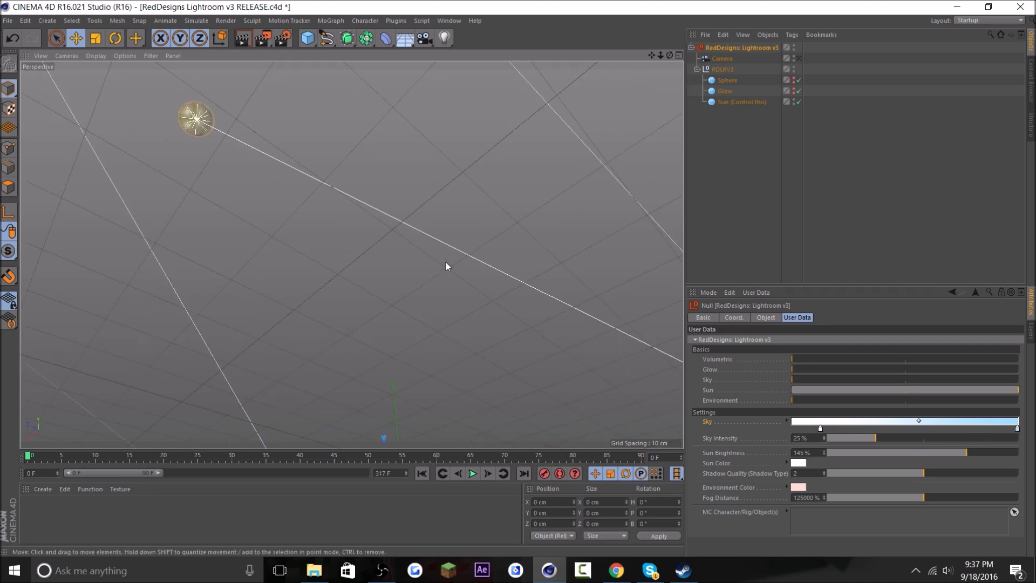
Try rotating the Sun (Control this) sphere to about H -387°, P -166°, B -456°, and undo the rotation
{"action": "left_click", "coordinate": [191, 118]}
{"action": "key", "text": "r"}
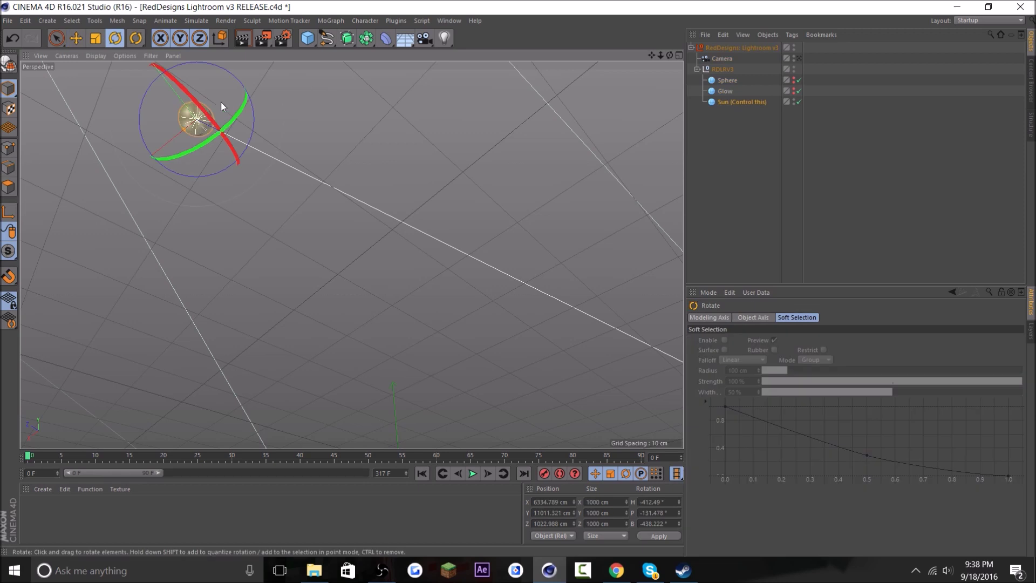
{"action": "left_click_drag", "start_coordinate": [224, 108], "coordinate": [288, 116]}
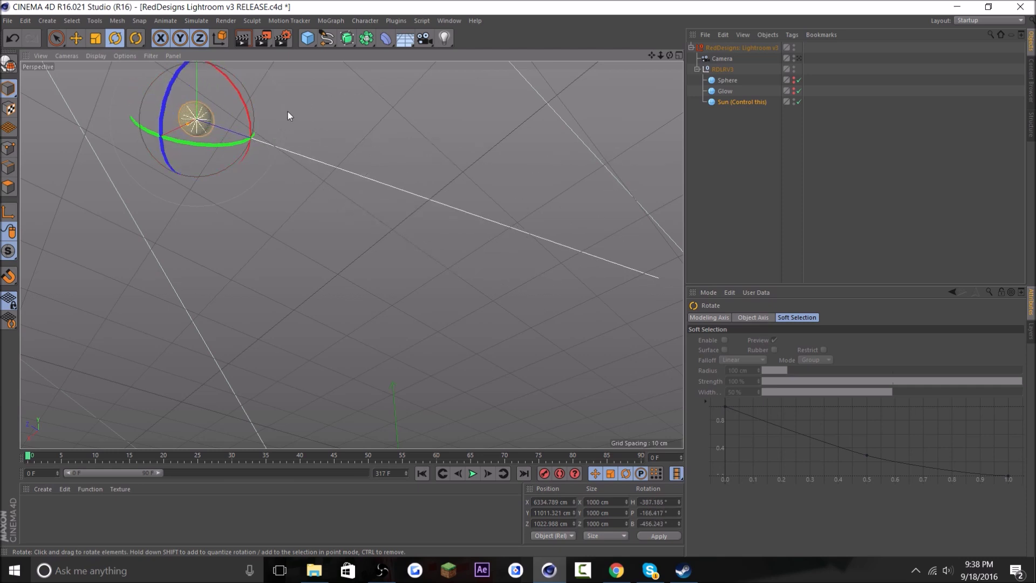
{"action": "key", "text": "ctrl+z"}
{"action": "left_click", "coordinate": [743, 174]}
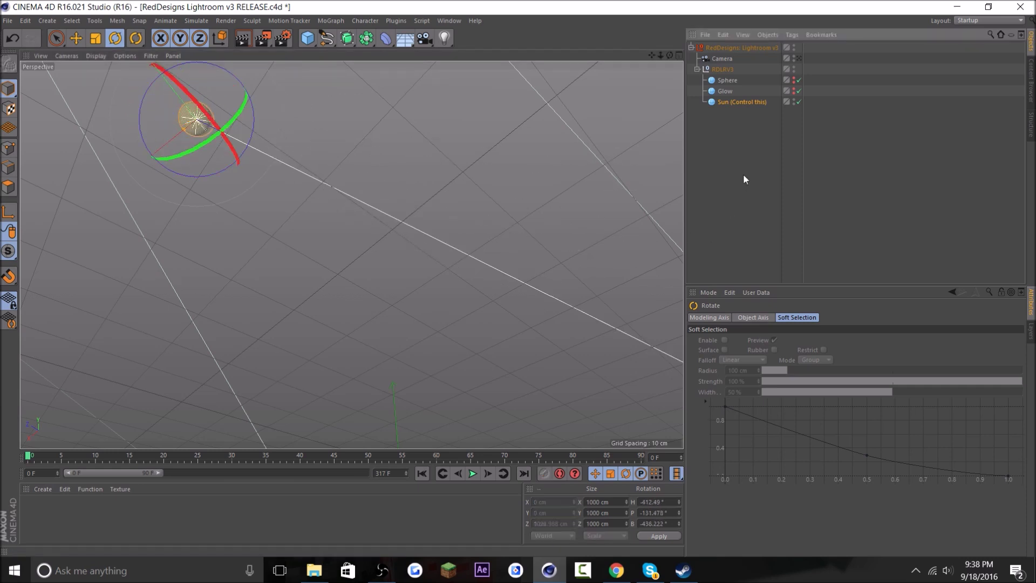
Turn off the lightroom's Sun and turn on its Environment effect
{"action": "left_click", "coordinate": [726, 48]}
{"action": "left_click", "coordinate": [794, 390]}
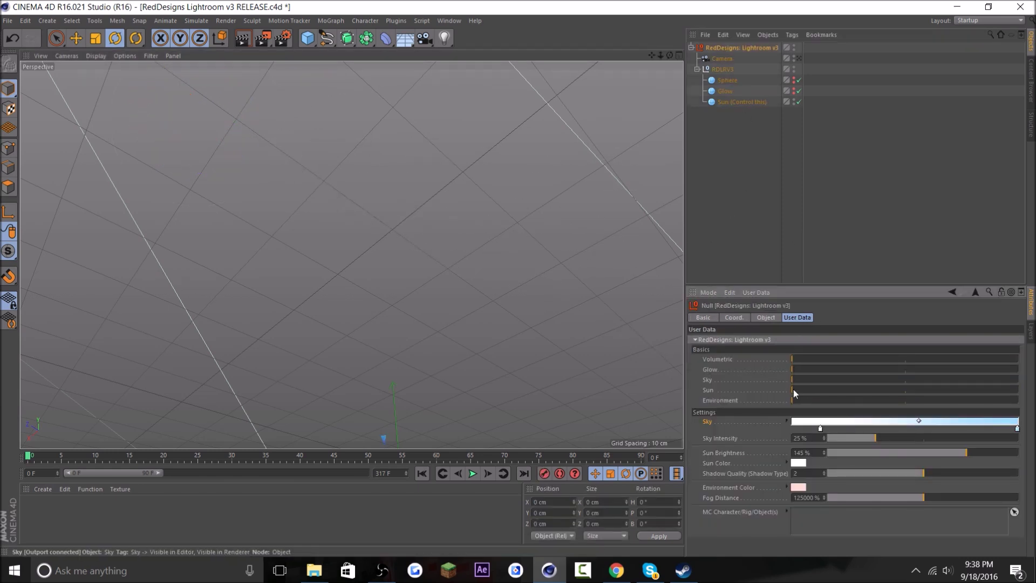
{"action": "left_click_drag", "start_coordinate": [829, 400], "coordinate": [950, 414]}
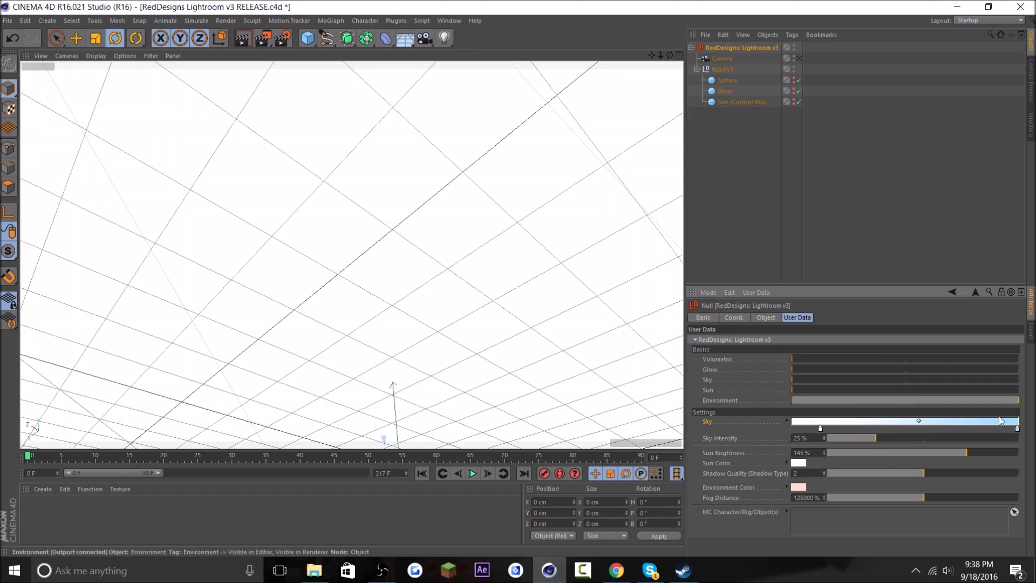
{"action": "mouse_move", "coordinate": [669, 55]}
{"action": "left_mouse_down"}
{"action": "mouse_move", "coordinate": [637, 87]}
{"action": "mouse_move", "coordinate": [669, 56]}
{"action": "mouse_move", "coordinate": [656, 55]}
{"action": "mouse_move", "coordinate": [670, 56]}
{"action": "left_mouse_up"}
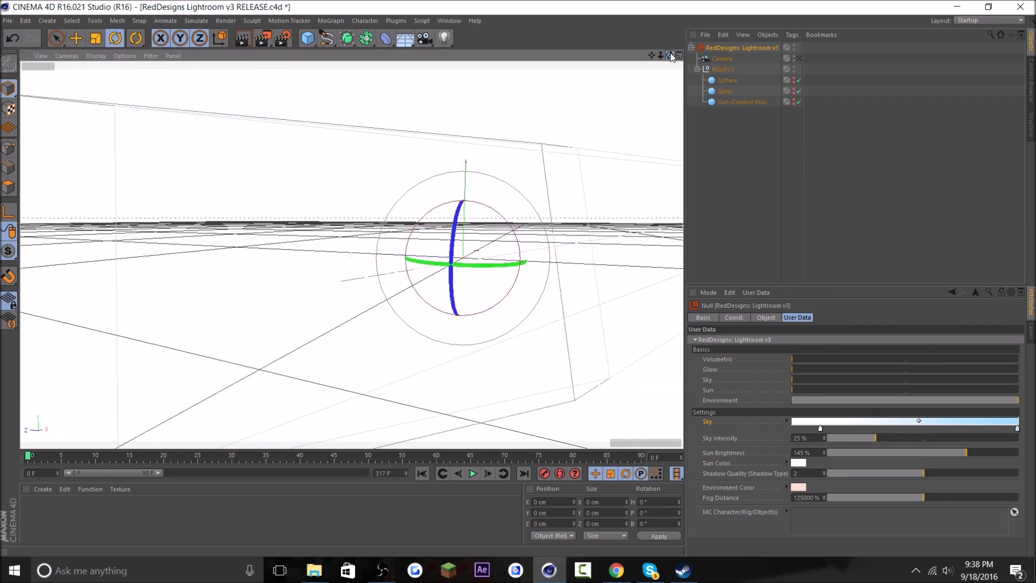
{"action": "left_click_drag", "start_coordinate": [669, 55], "coordinate": [669, 55]}
Try another Environment Color for the lightroom, and turn its Environment effect off
{"action": "left_click", "coordinate": [798, 488]}
{"action": "left_click", "coordinate": [804, 540]}
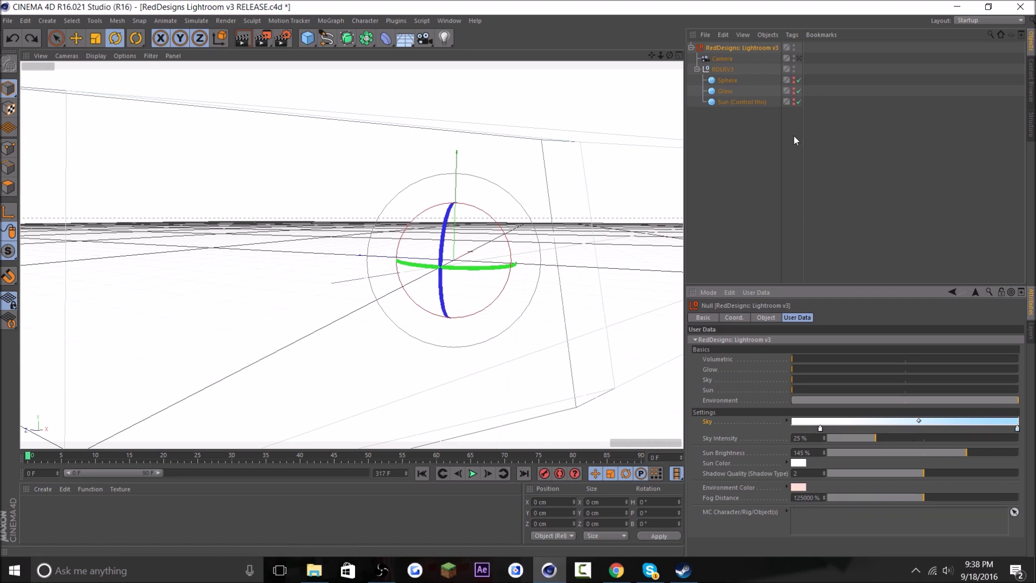
{"action": "left_click_drag", "start_coordinate": [671, 56], "coordinate": [393, 203]}
{"action": "left_click_drag", "start_coordinate": [670, 56], "coordinate": [755, 35]}
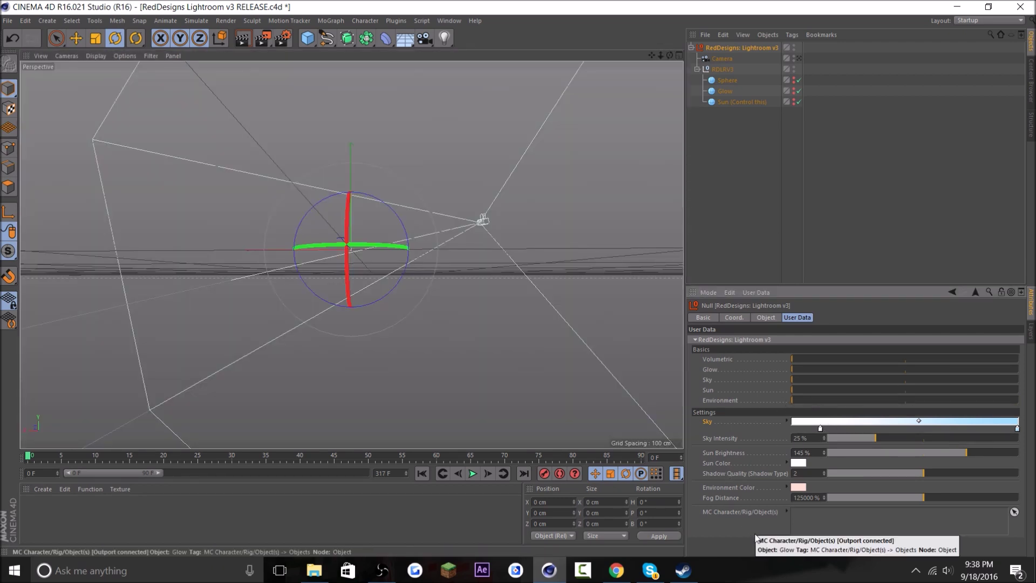
Reselect the RedDesigns: Lightroom v3 rig and turn on its Sun effect
{"action": "left_click", "coordinate": [727, 109]}
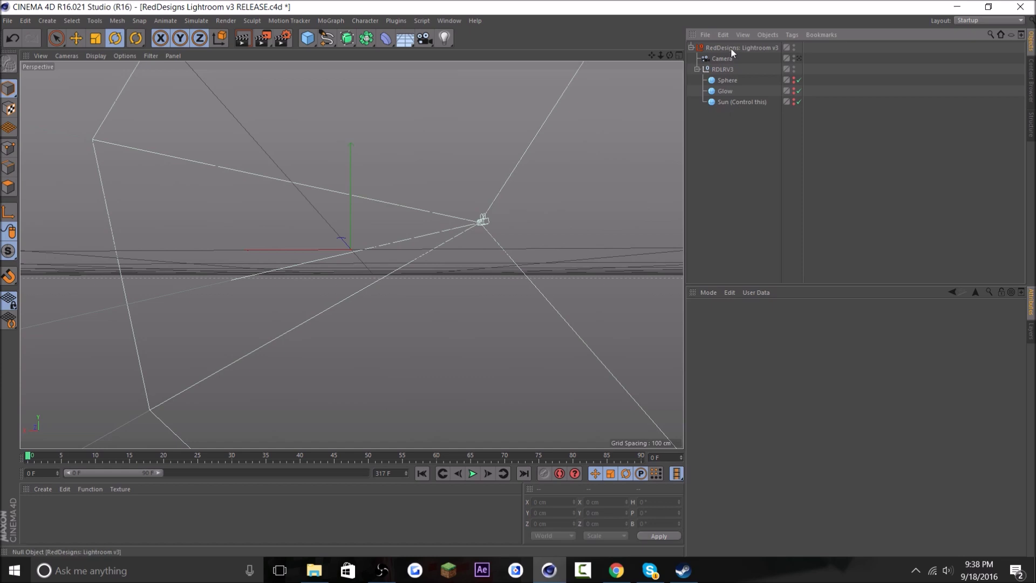
{"action": "left_click", "coordinate": [731, 48]}
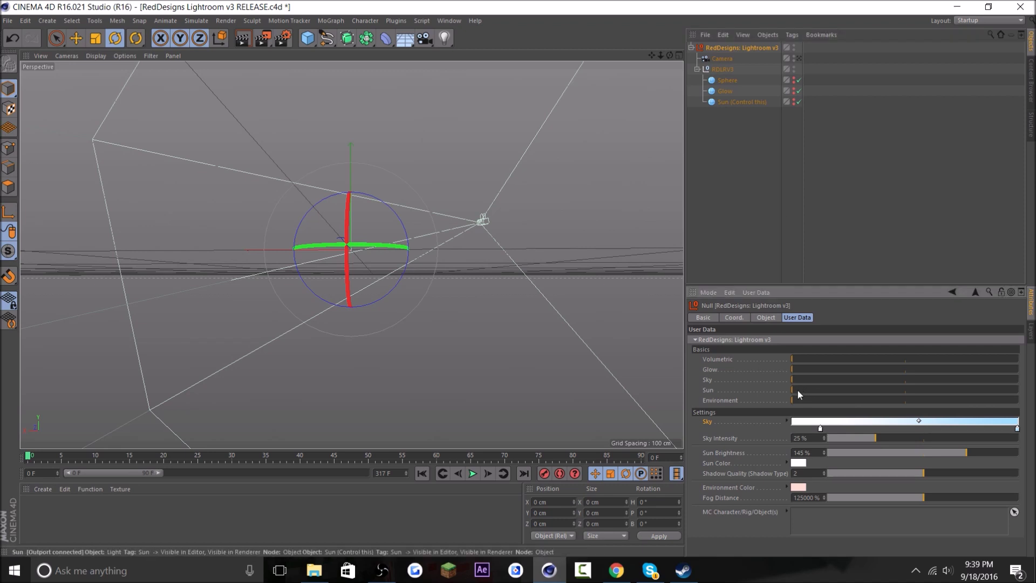
{"action": "left_click_drag", "start_coordinate": [798, 390], "coordinate": [972, 390]}
{"action": "left_click_drag", "start_coordinate": [669, 55], "coordinate": [485, 32]}
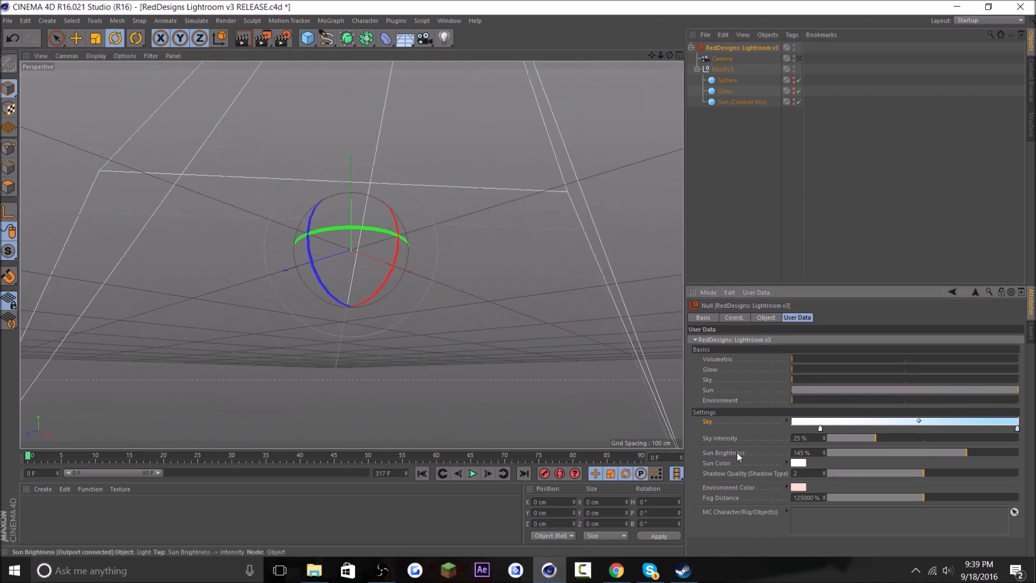
Try a higher Sun Brightness and a red Sun Color for the lightroom, undoing each change
{"action": "left_click_drag", "start_coordinate": [842, 452], "coordinate": [1015, 458]}
{"action": "key", "text": "ctrl+z"}
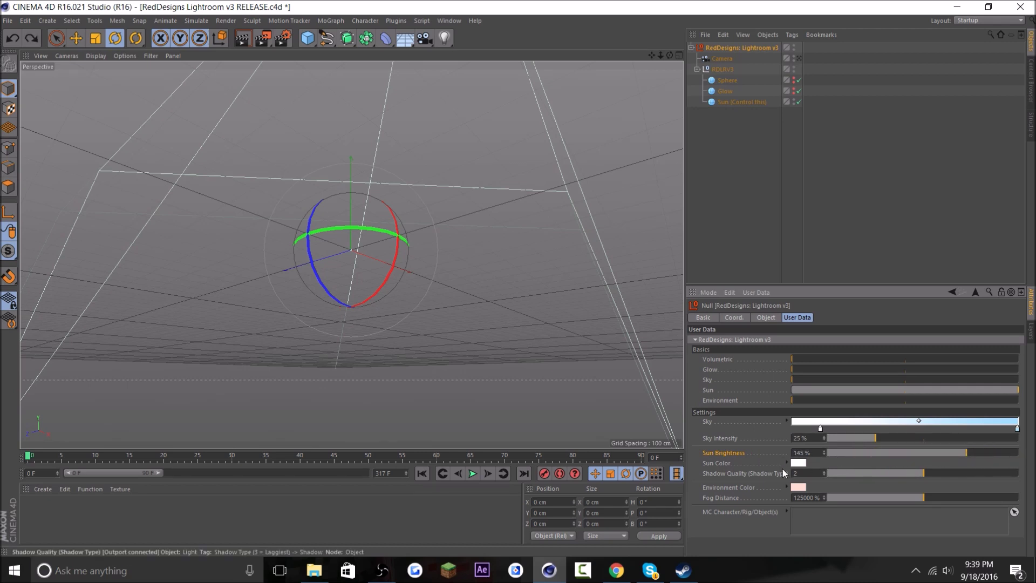
{"action": "left_click", "coordinate": [799, 463]}
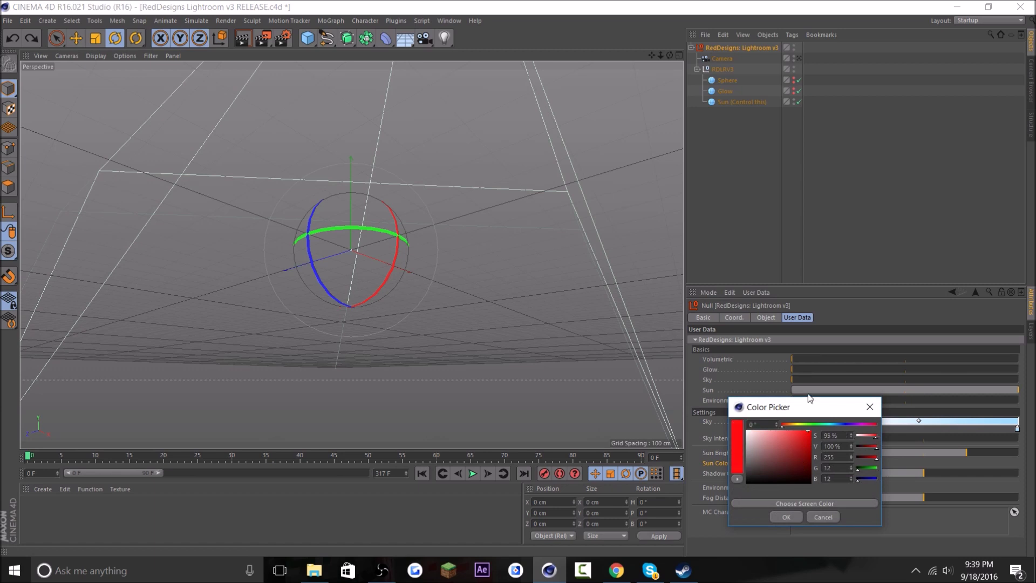
{"action": "left_click", "coordinate": [785, 517]}
{"action": "key", "text": "ctrl+z"}
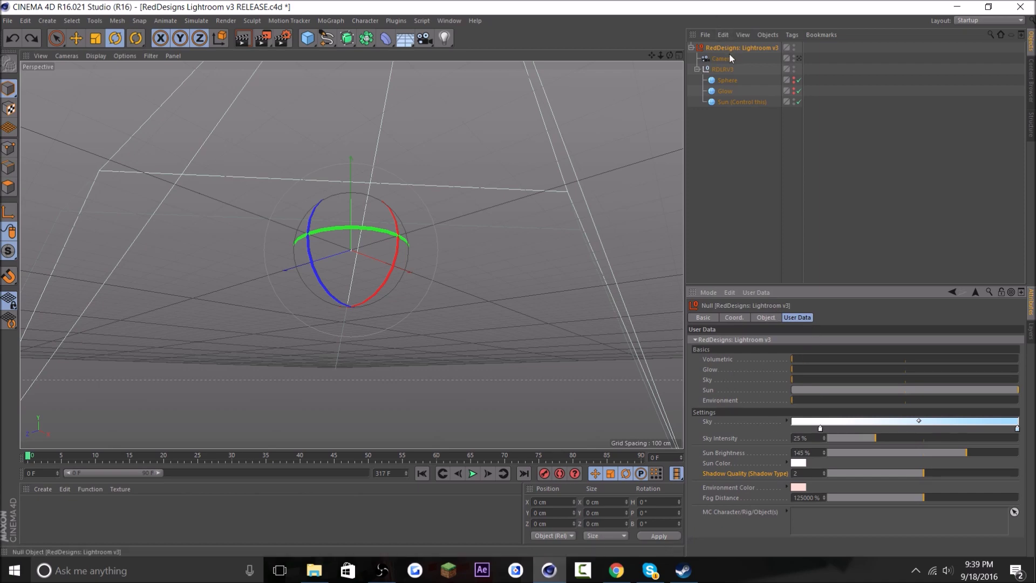
Try a Shadow Quality (Shadow Type) of 1 for the lightroom's sun, and set it back to 2
{"action": "left_click_drag", "start_coordinate": [669, 54], "coordinate": [669, 130]}
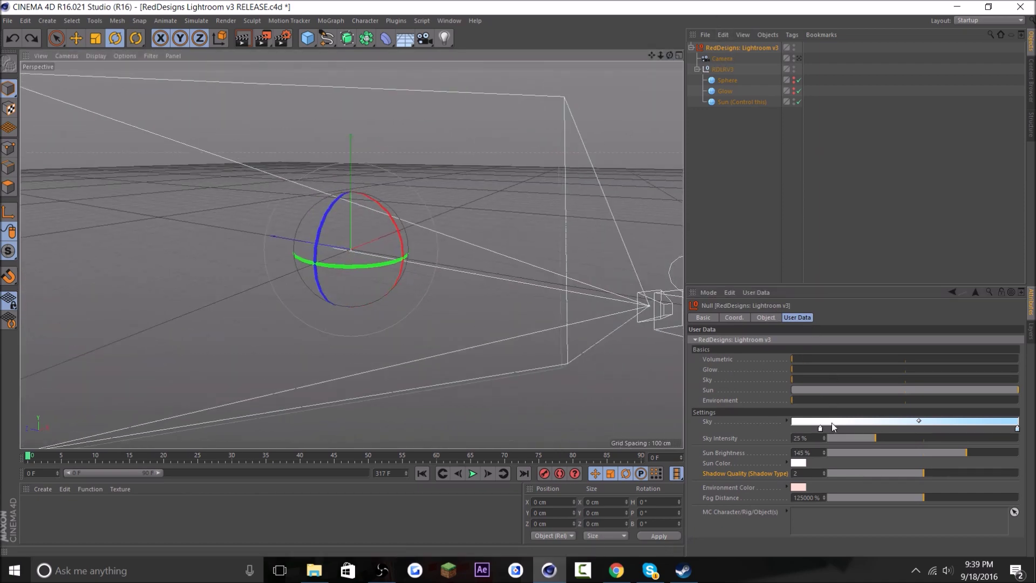
{"action": "left_click_drag", "start_coordinate": [860, 473], "coordinate": [827, 474]}
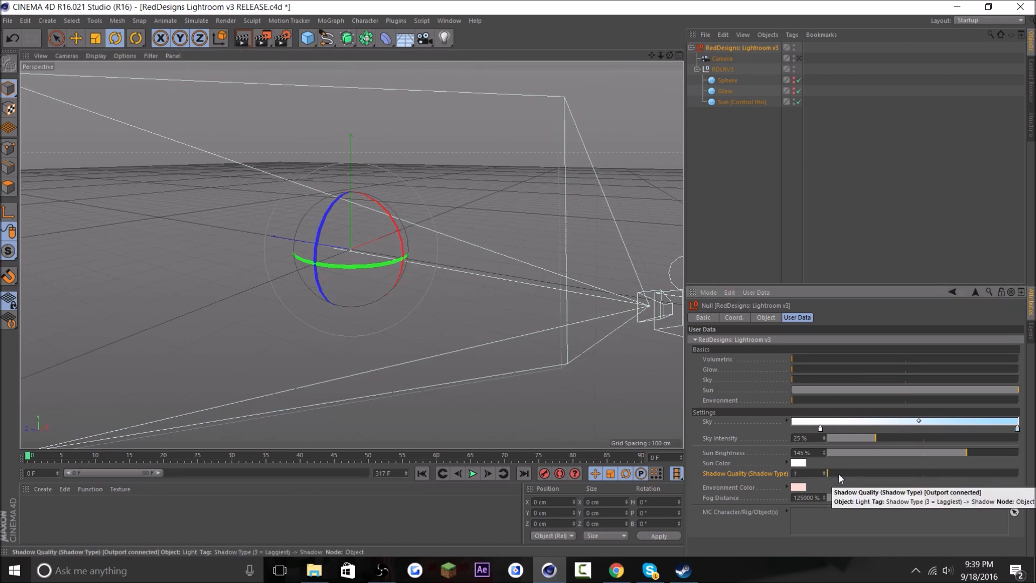
{"action": "left_click_drag", "start_coordinate": [357, 258], "coordinate": [348, 249]}
{"action": "left_click", "coordinate": [895, 473]}
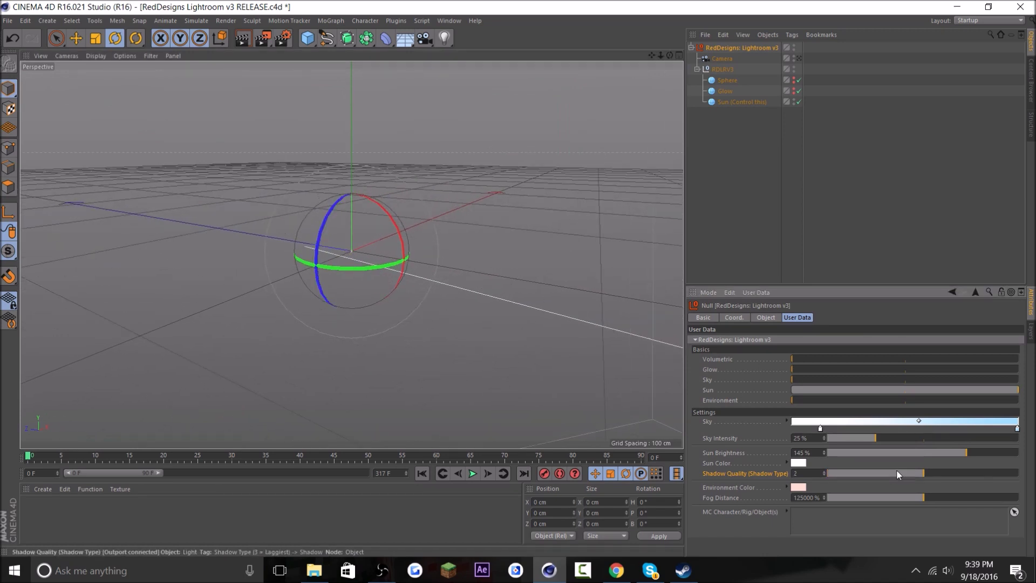
Set the lightroom's Shadow Quality (Shadow Type) to 3 and view the scene from another side
{"action": "scroll", "coordinate": [412, 198], "scroll_direction": "down", "scroll_amount": 3}
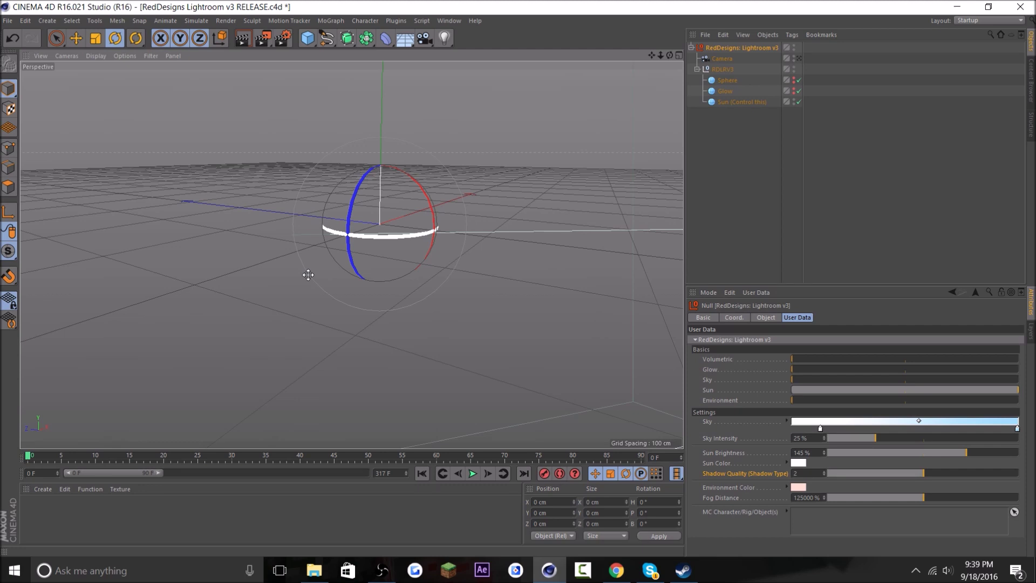
{"action": "left_click_drag", "start_coordinate": [351, 255], "coordinate": [566, 245], "text": "alt"}
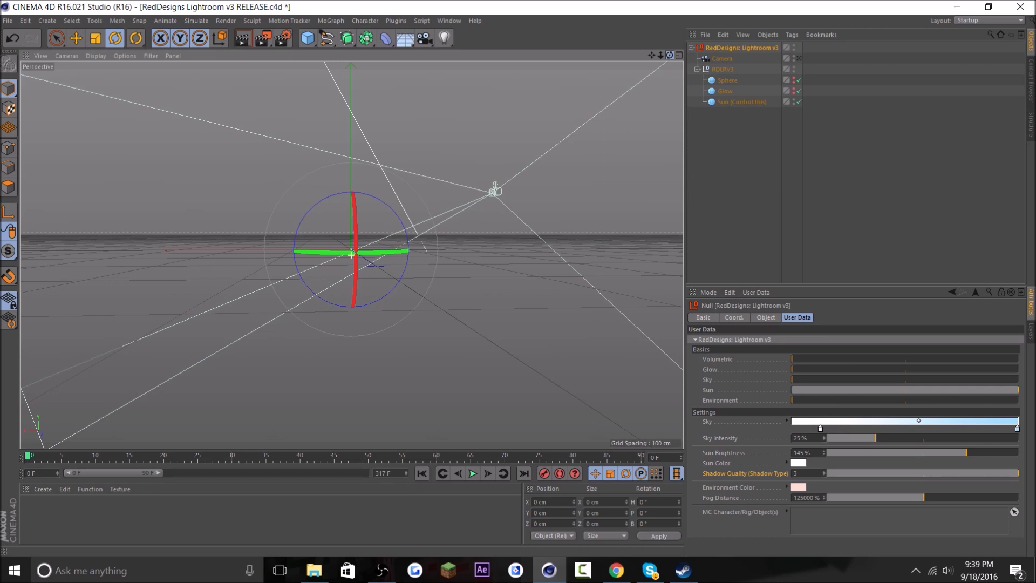
{"action": "left_click_drag", "start_coordinate": [351, 255], "coordinate": [359, 249], "text": "alt"}
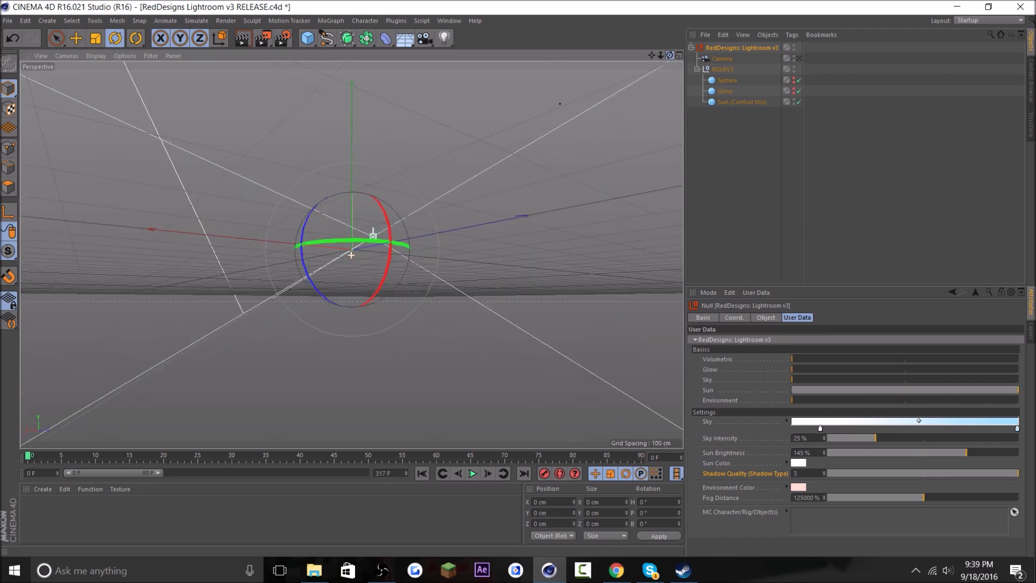
{"action": "left_click", "coordinate": [926, 472]}
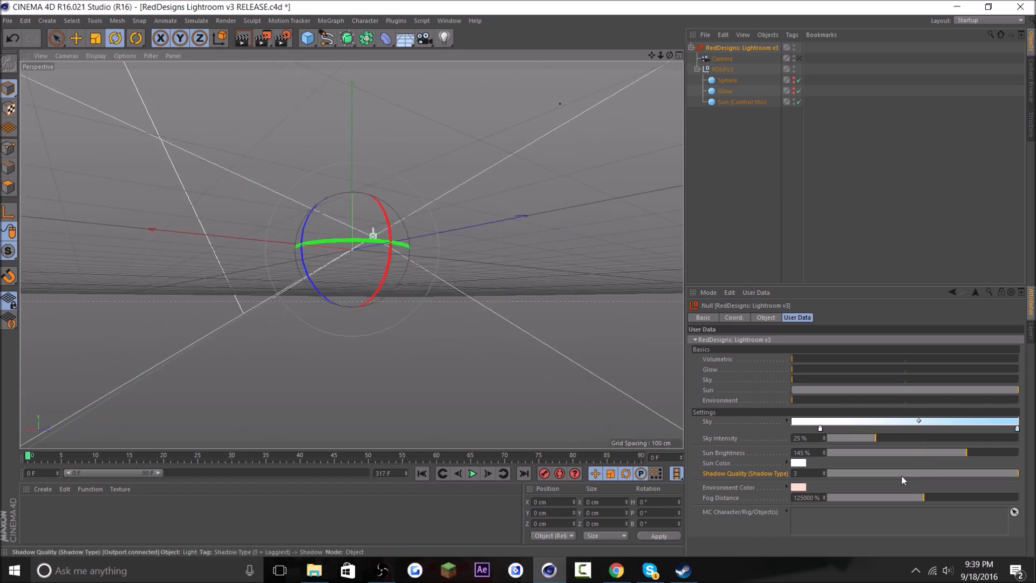
Deselect the rig, examine the lightroom from farther away in the viewport, and reselect the rig
{"action": "left_click", "coordinate": [846, 174]}
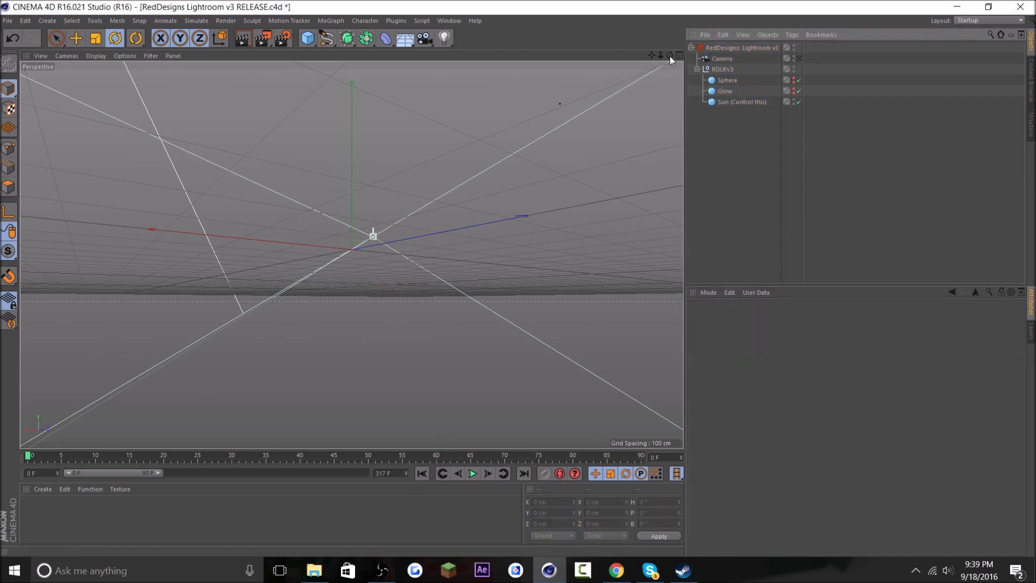
{"action": "left_click_drag", "start_coordinate": [661, 56], "coordinate": [596, 125]}
{"action": "left_click_drag", "start_coordinate": [658, 81], "coordinate": [658, 54]}
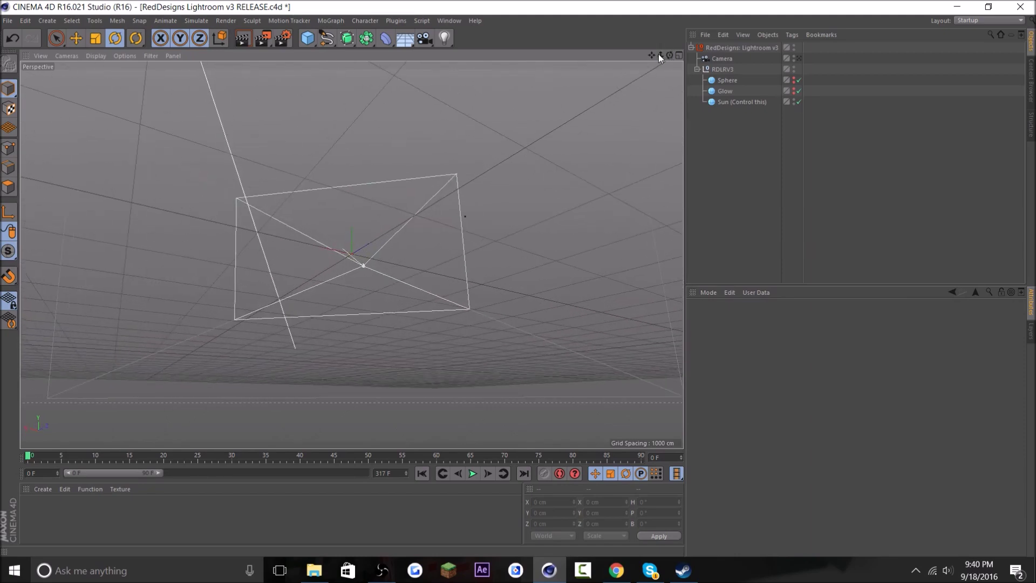
{"action": "left_click", "coordinate": [729, 48]}
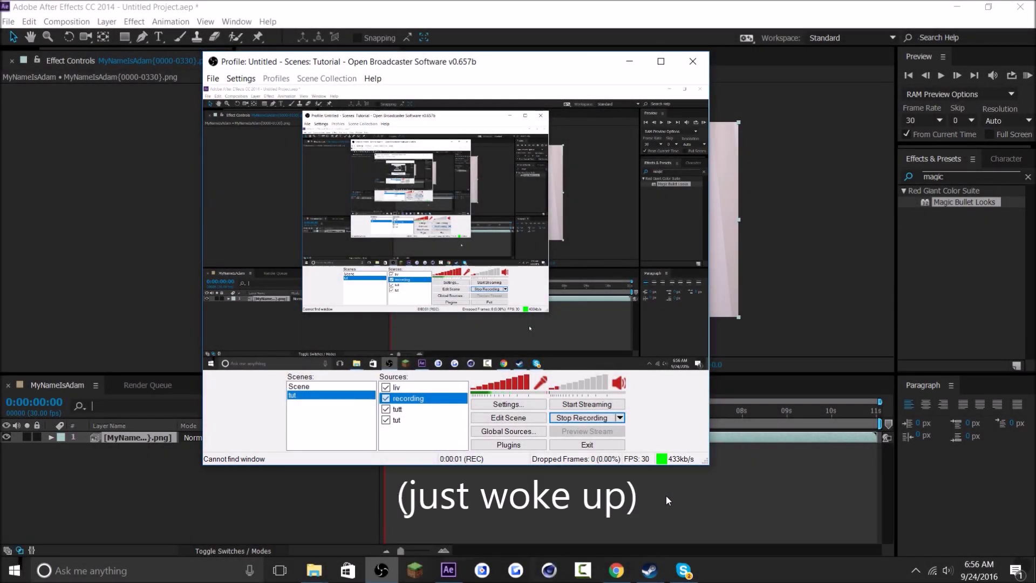
Switch to After Effects and select the PNG sequence layer in the composition
{"action": "left_click", "coordinate": [810, 242]}
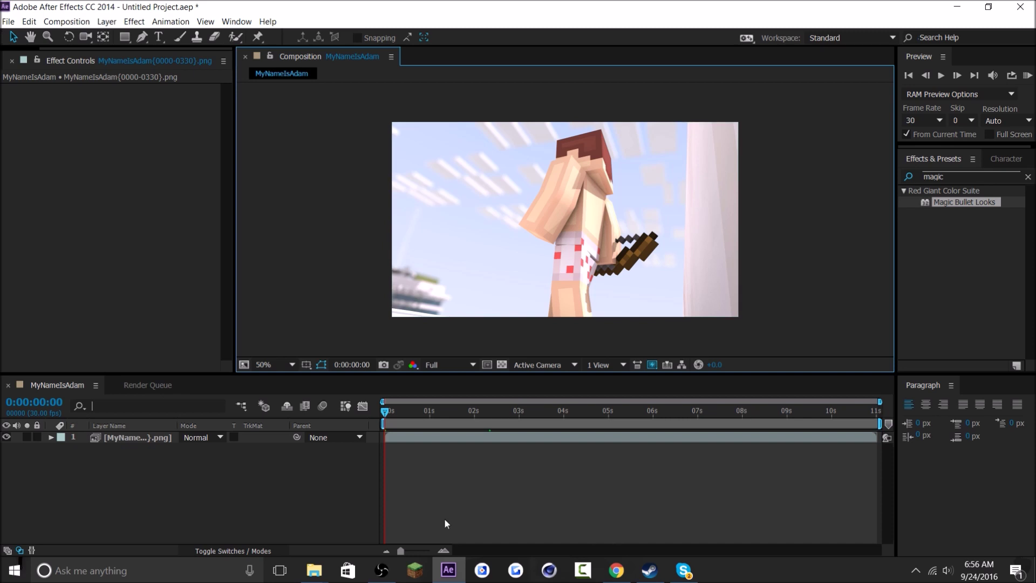
{"action": "left_click", "coordinate": [254, 438]}
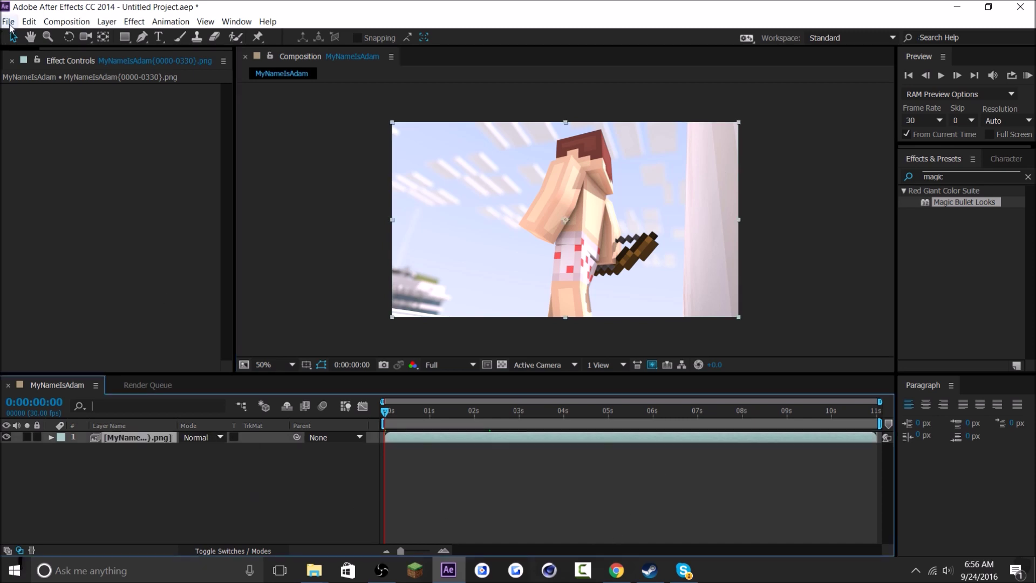
{"action": "left_click", "coordinate": [8, 21]}
{"action": "mouse_move", "coordinate": [165, 185]}
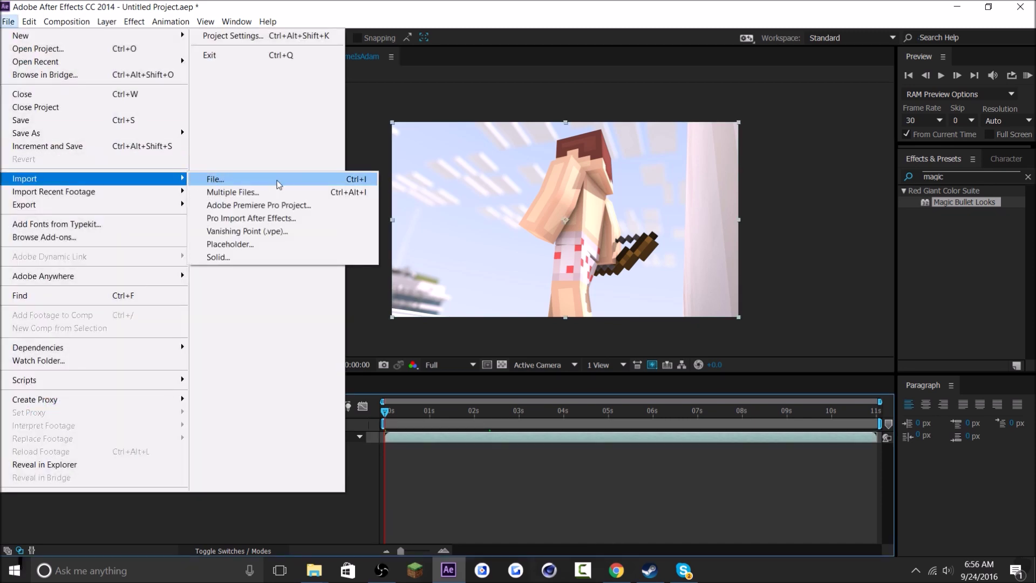
{"action": "left_click", "coordinate": [653, 150]}
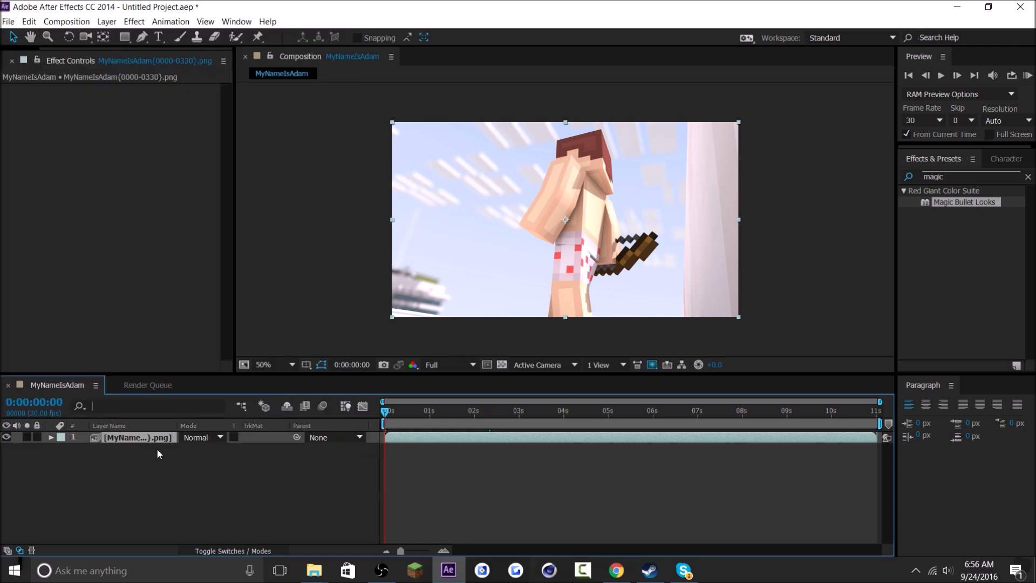
Search the effects for "magic" and apply Magic Bullet Looks to the PNG sequence layer
{"action": "left_click", "coordinate": [966, 167]}
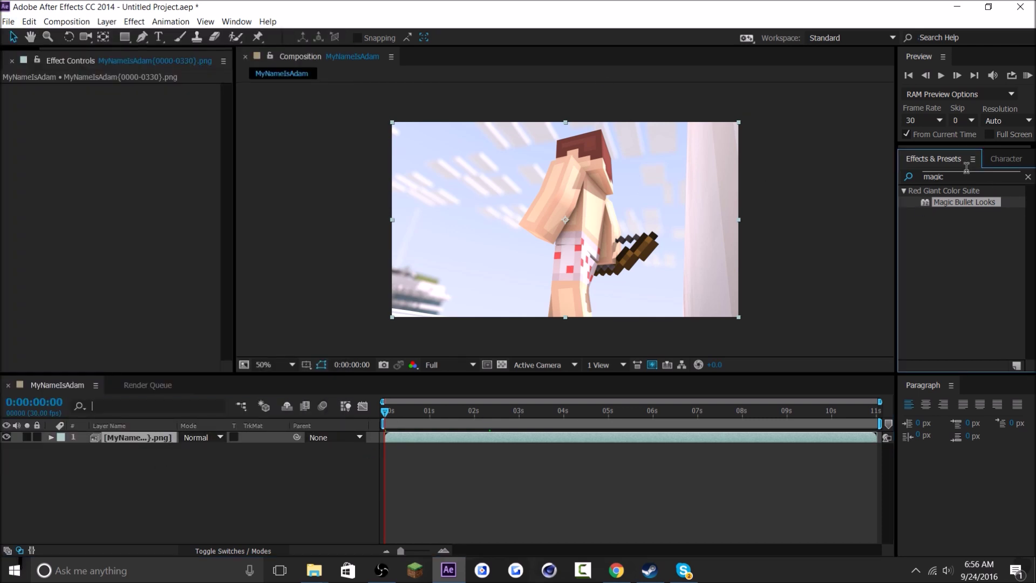
{"action": "left_click_drag", "start_coordinate": [965, 175], "coordinate": [870, 181]}
{"action": "type", "text": "magi"}
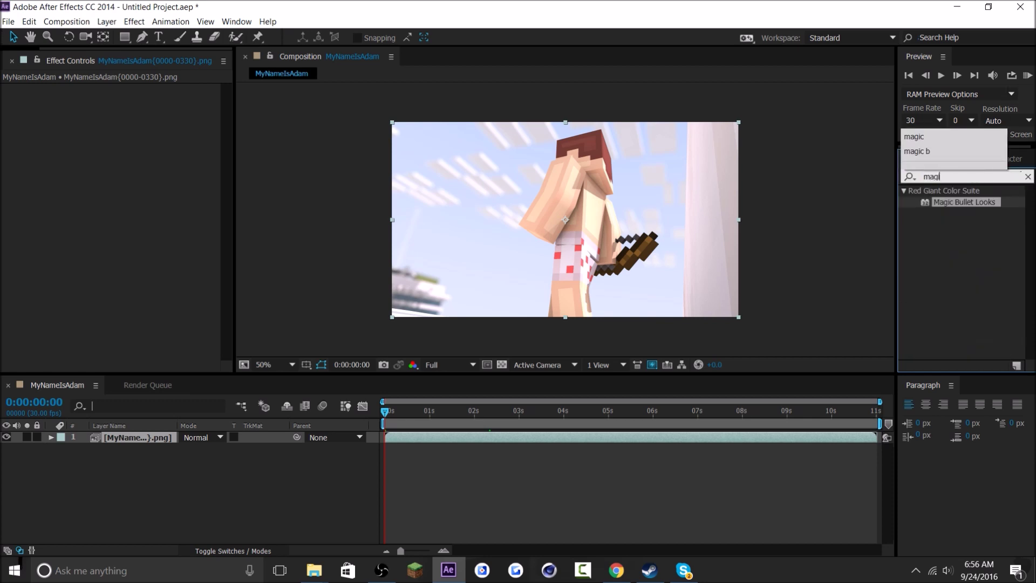
{"action": "type", "text": "c"}
{"action": "double_click", "coordinate": [971, 203]}
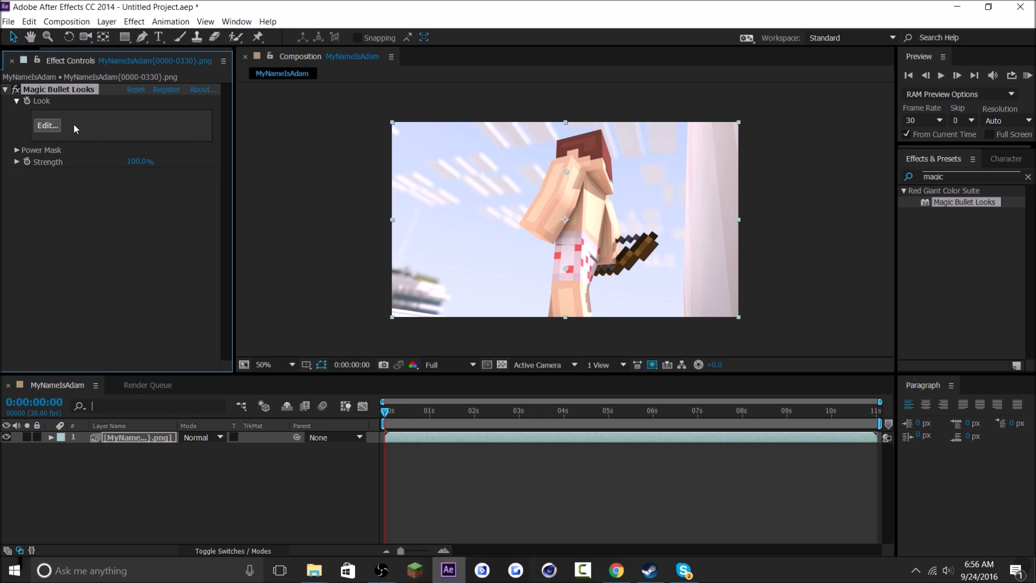
Edit the look of the Magic Bullet Looks effect and open the folder that stores its custom presets
{"action": "left_click", "coordinate": [124, 235]}
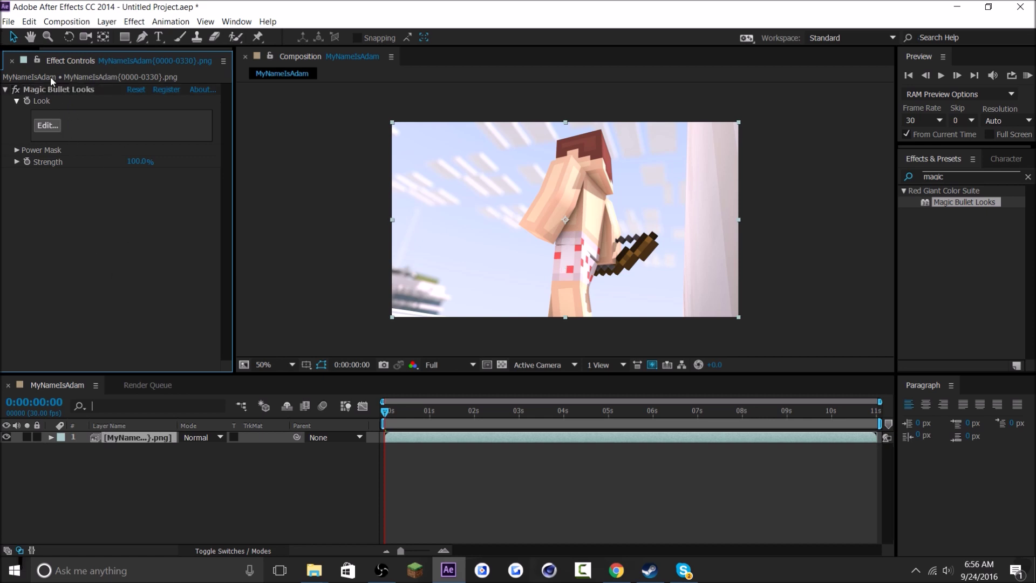
{"action": "left_click", "coordinate": [46, 126]}
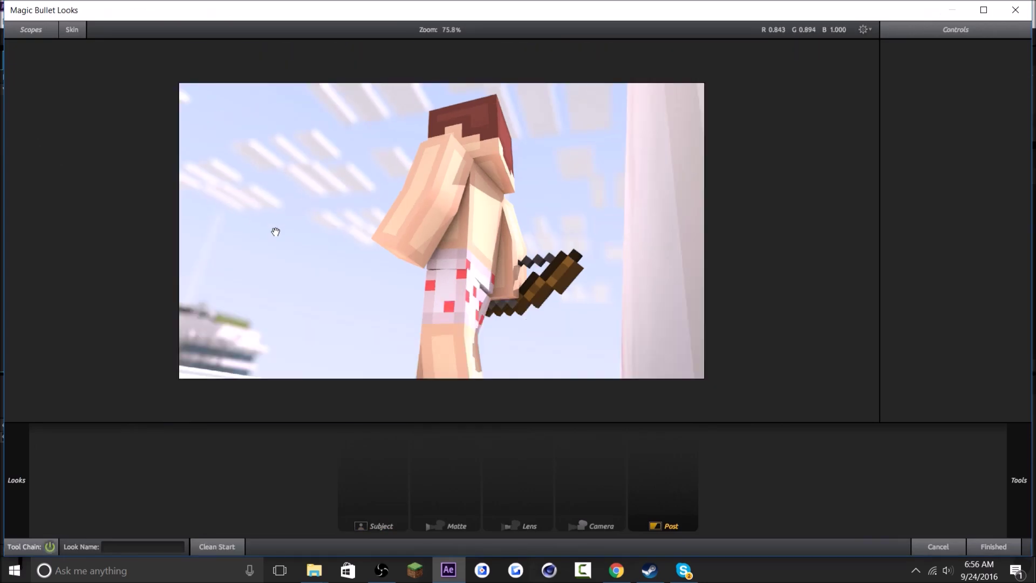
{"action": "mouse_move", "coordinate": [19, 473]}
{"action": "left_click", "coordinate": [864, 30]}
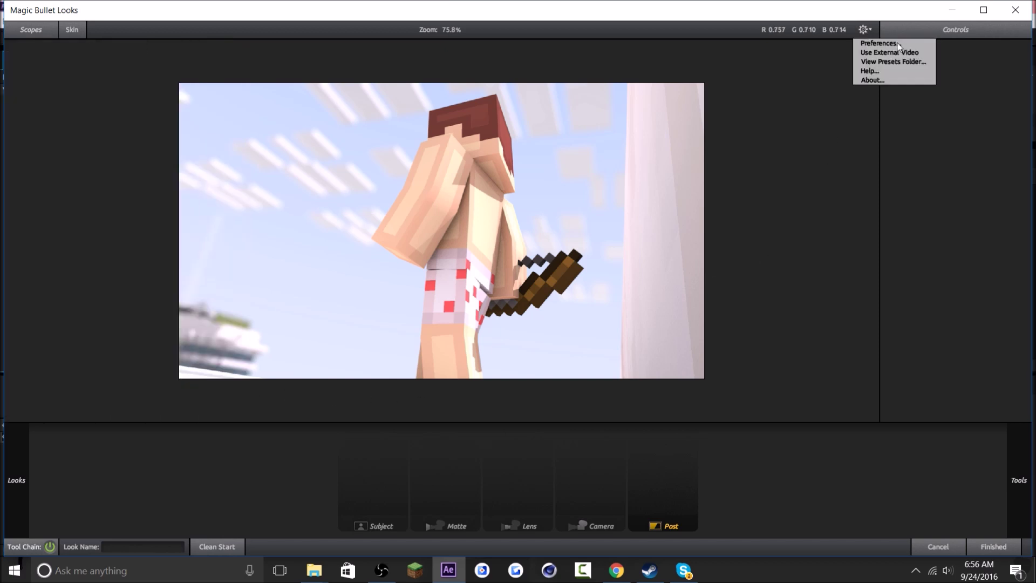
{"action": "left_click", "coordinate": [887, 65]}
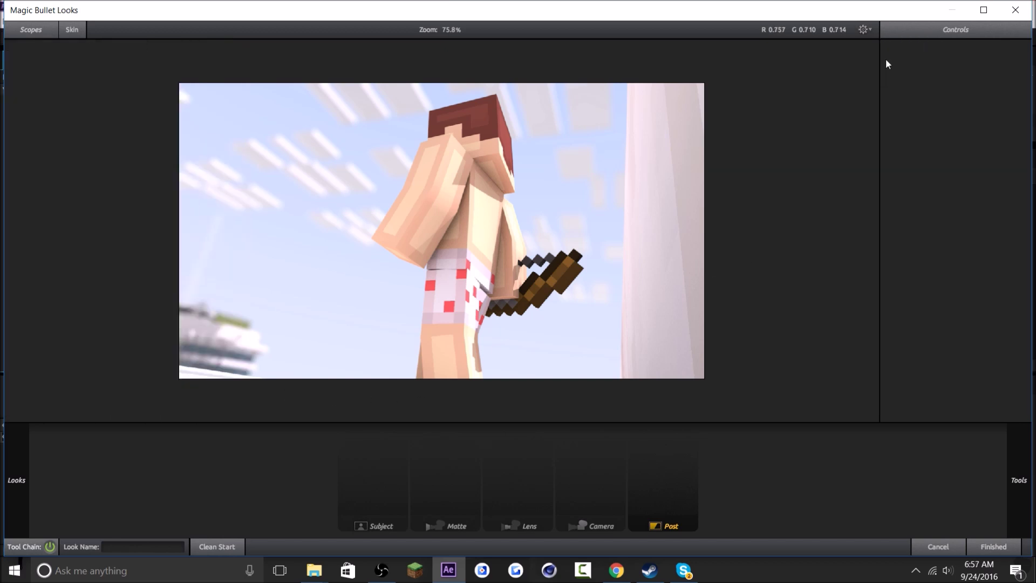
{"action": "left_click_drag", "start_coordinate": [364, 125], "coordinate": [378, 53]}
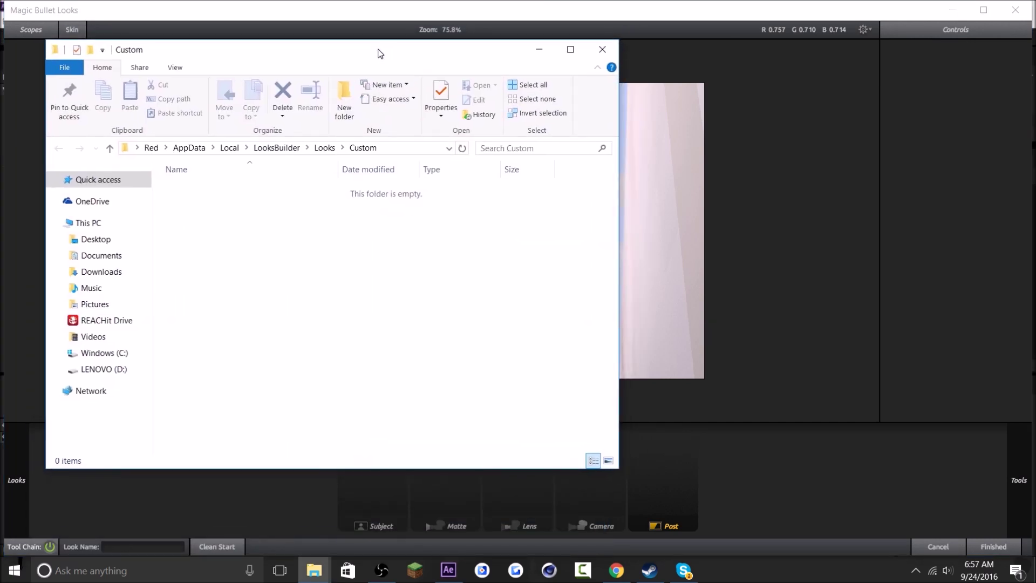
Move Clean Bright Saturated.MBLook from the RedDesigns Lightroom v3.0 folder into the Custom looks folder, and close both folders
{"action": "left_click", "coordinate": [306, 576]}
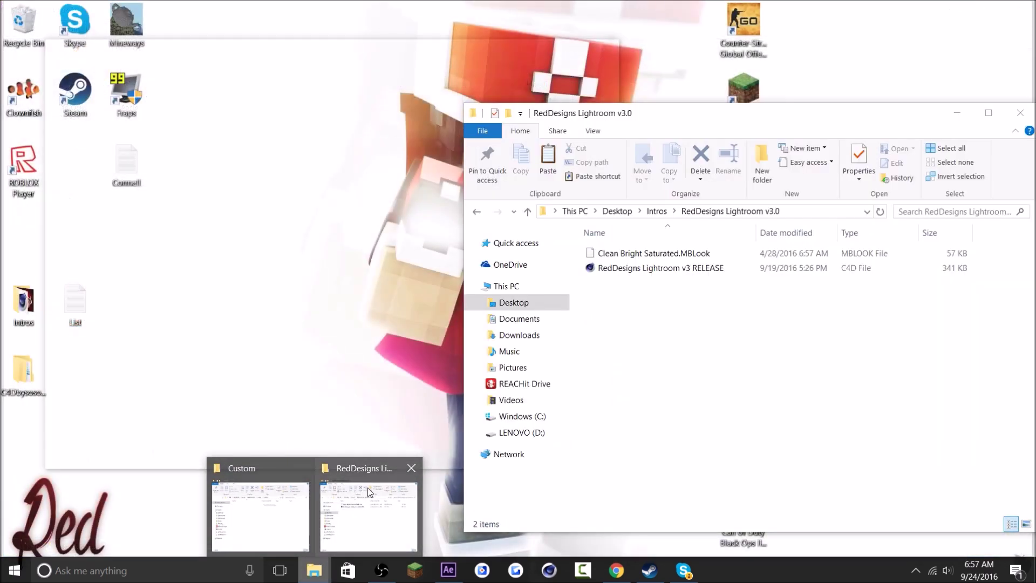
{"action": "left_click", "coordinate": [361, 480]}
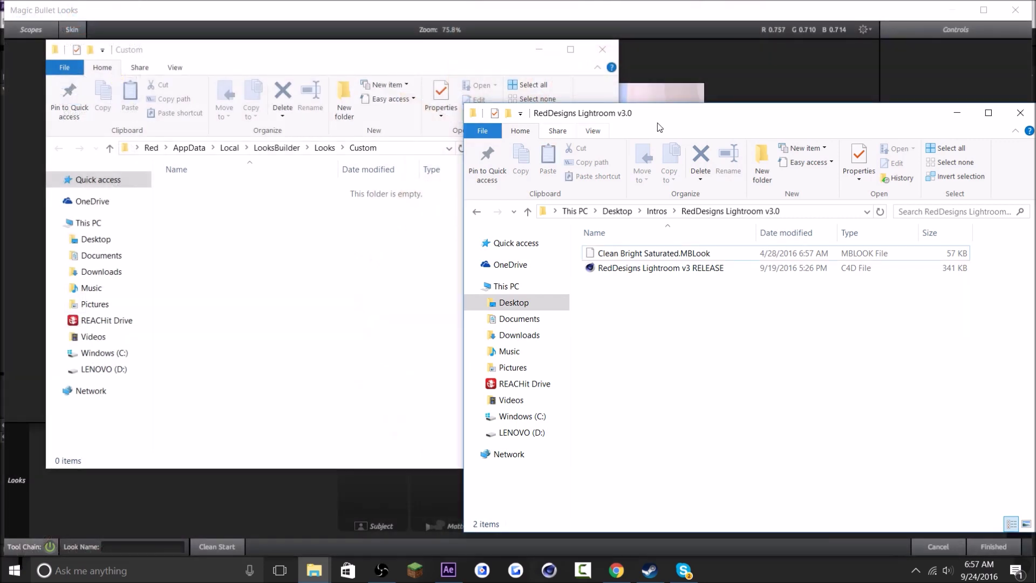
{"action": "left_click_drag", "start_coordinate": [709, 91], "coordinate": [784, 73]}
{"action": "left_click_drag", "start_coordinate": [891, 250], "coordinate": [738, 297]}
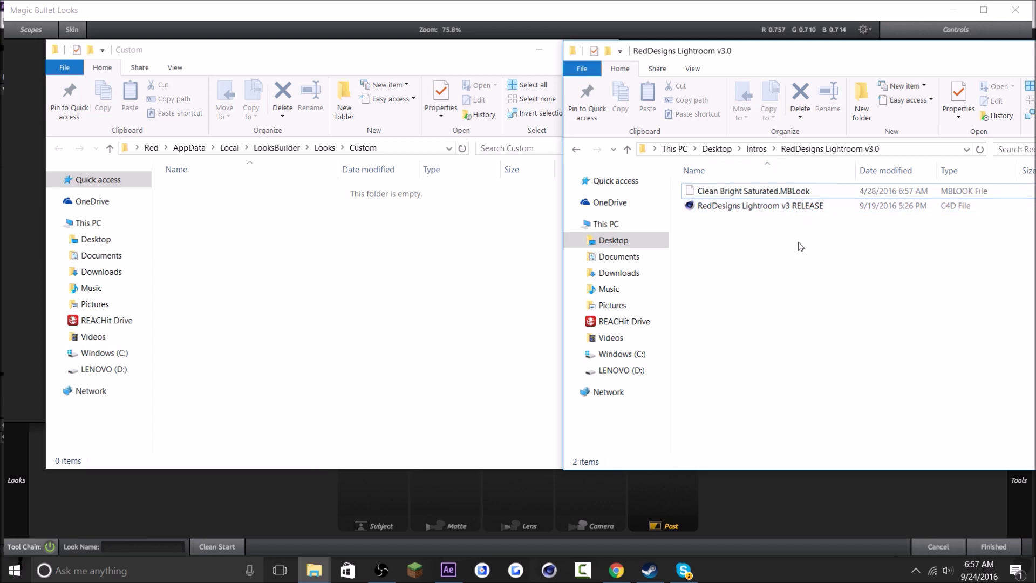
{"action": "left_click_drag", "start_coordinate": [709, 191], "coordinate": [325, 271]}
{"action": "left_click", "coordinate": [602, 49]}
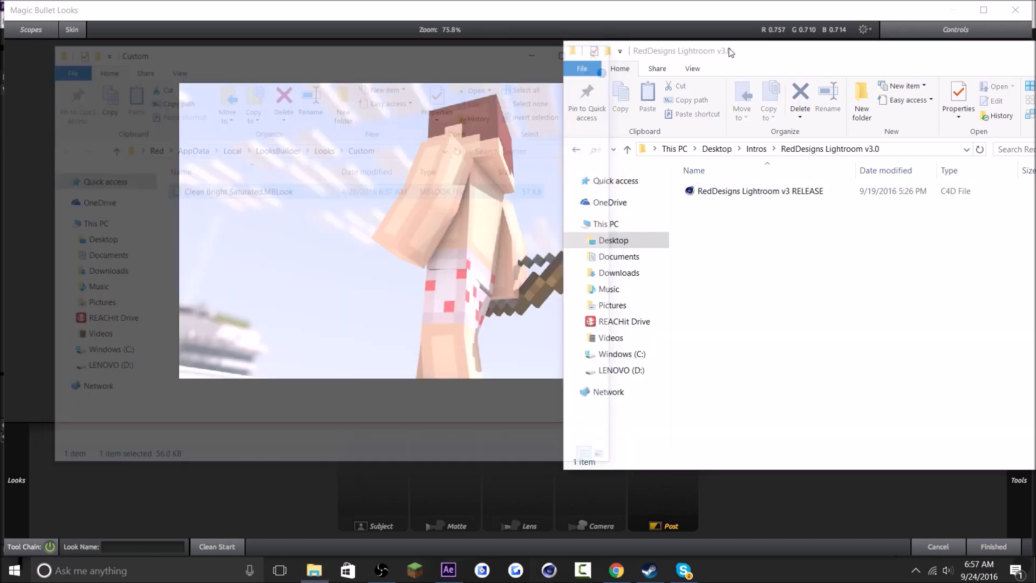
{"action": "left_click_drag", "start_coordinate": [936, 52], "coordinate": [534, 75]}
{"action": "left_click", "coordinate": [723, 75]}
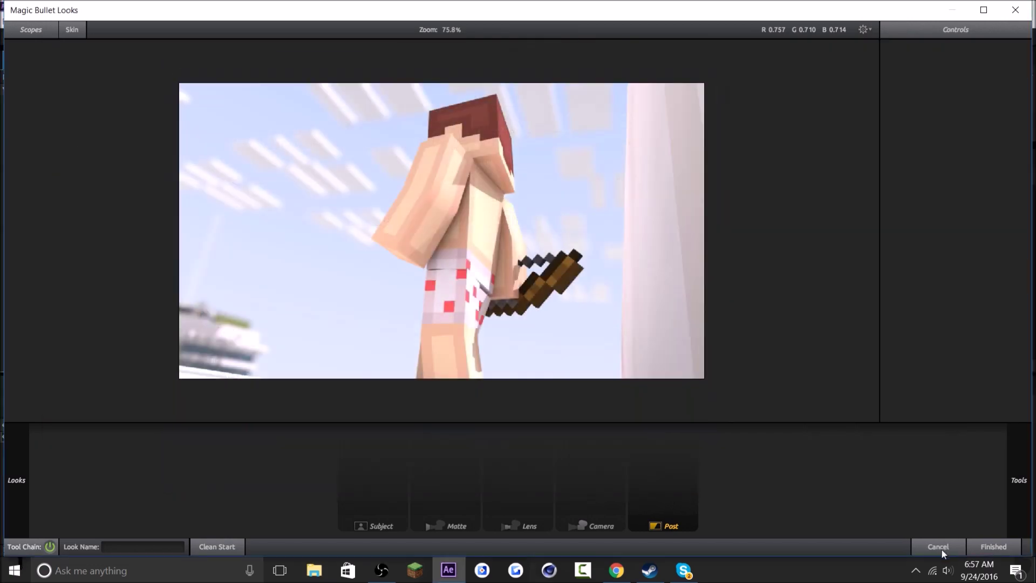
Reload the Magic Bullet Looks editor and apply the custom look Clean Bright Saturated to the layer
{"action": "left_click", "coordinate": [942, 548]}
{"action": "left_click", "coordinate": [57, 126]}
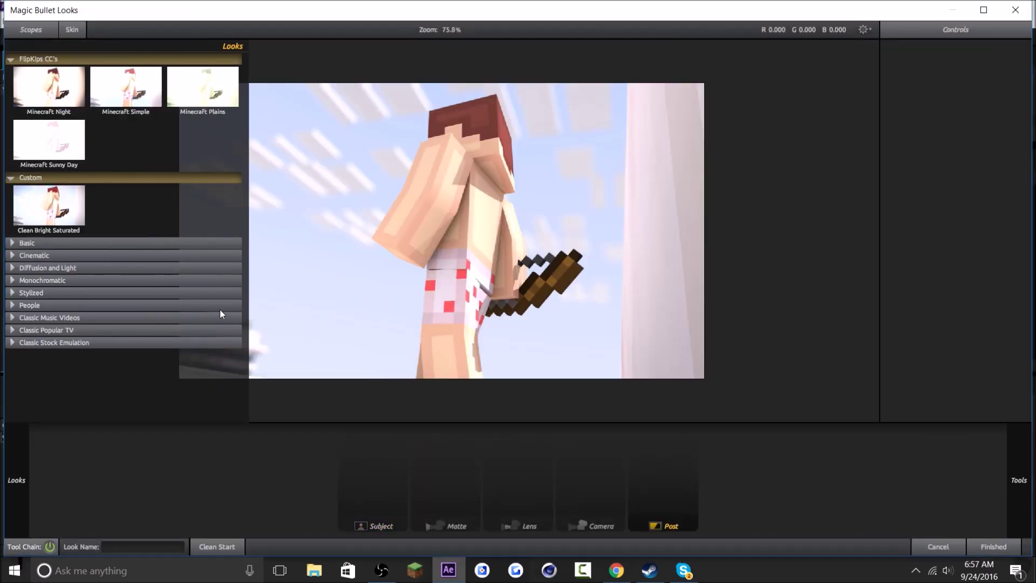
{"action": "left_click", "coordinate": [48, 230]}
{"action": "left_click", "coordinate": [55, 215]}
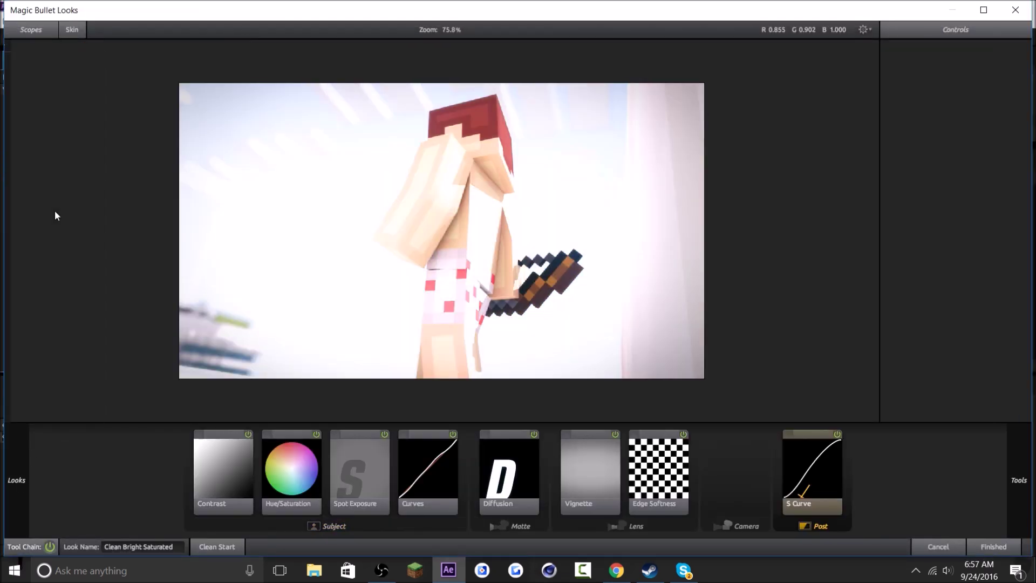
{"action": "scroll", "coordinate": [531, 273], "scroll_direction": "down", "scroll_amount": 5}
{"action": "scroll", "coordinate": [441, 274], "scroll_direction": "up", "scroll_amount": 6}
{"action": "scroll", "coordinate": [410, 255], "scroll_direction": "down", "scroll_amount": 3}
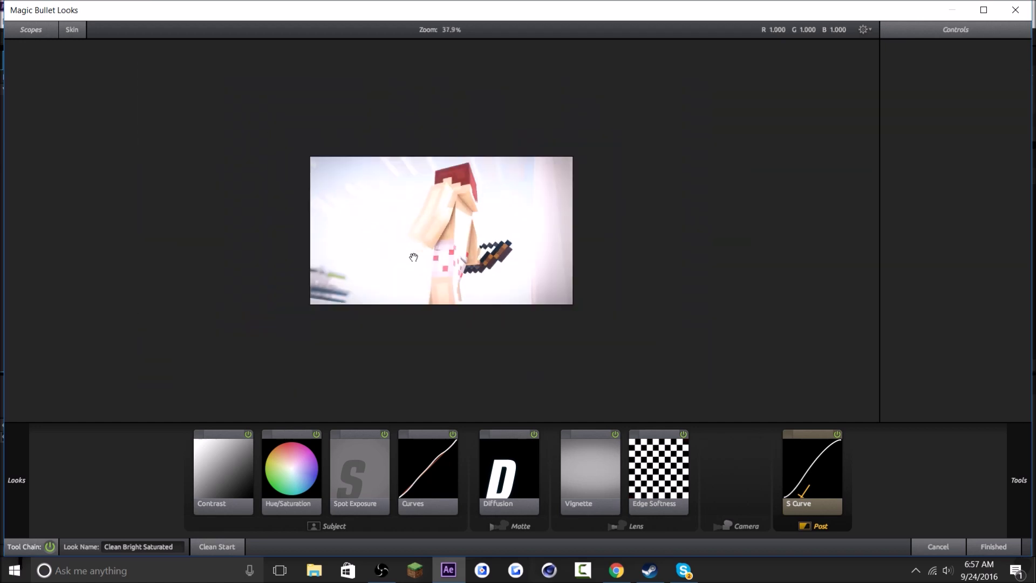
{"action": "scroll", "coordinate": [432, 235], "scroll_direction": "up", "scroll_amount": 2}
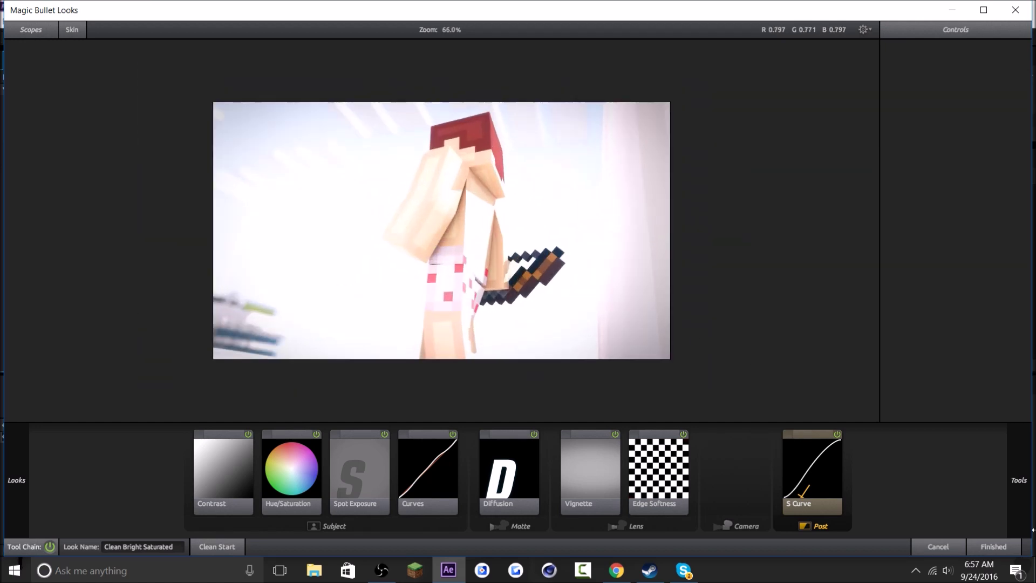
{"action": "left_click", "coordinate": [995, 546]}
Preview the graded clip at 0:00:06:28 and 0:00:05:08, and try adjusting the Magic Bullet Looks Strength
{"action": "left_click", "coordinate": [695, 416]}
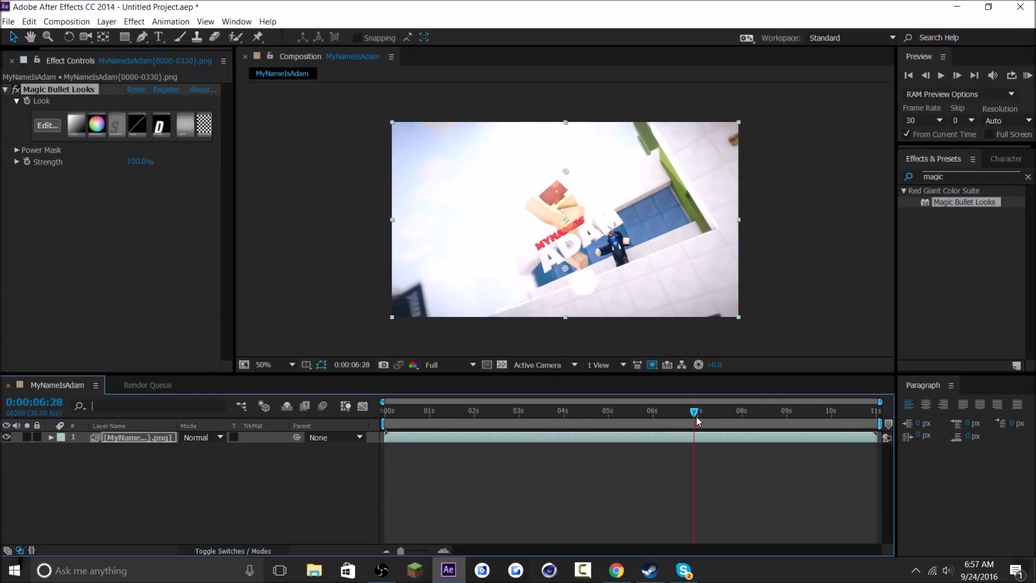
{"action": "left_click_drag", "start_coordinate": [704, 418], "coordinate": [621, 422]}
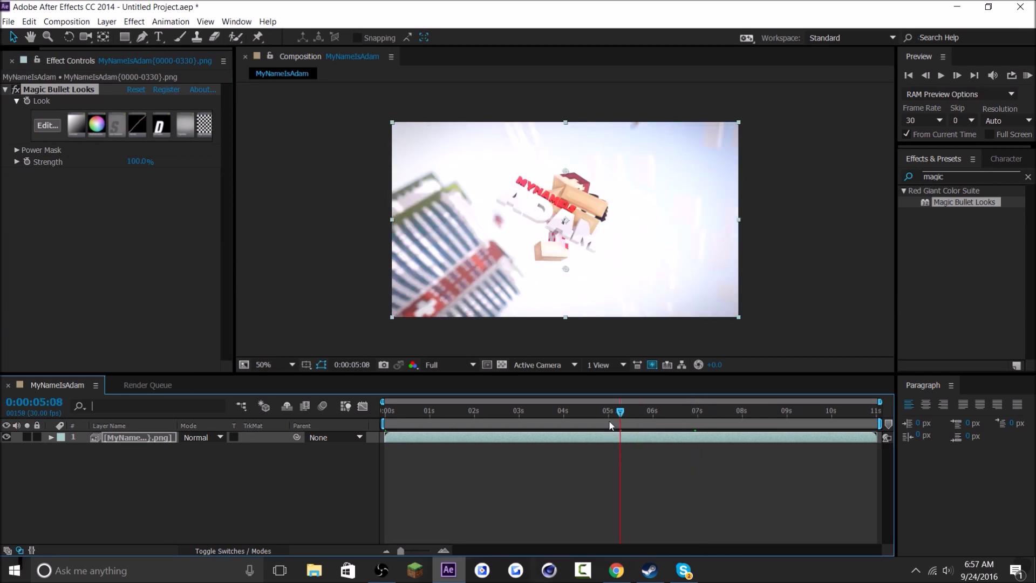
{"action": "left_click_drag", "start_coordinate": [134, 161], "coordinate": [221, 162]}
Remove the S Curve tool from the applied look, and compare the image with the tool chain off and on
{"action": "left_click", "coordinate": [48, 126]}
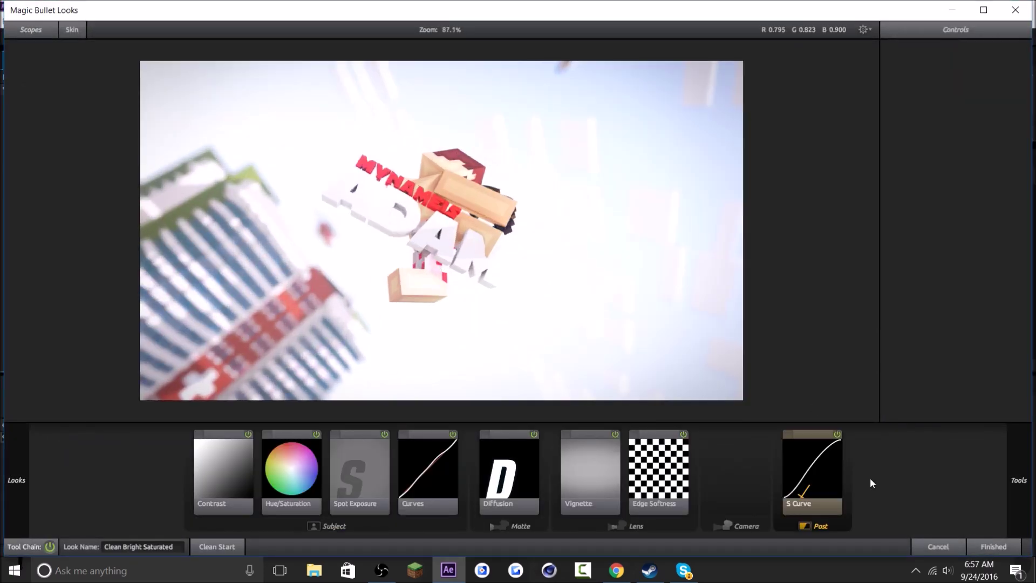
{"action": "left_click", "coordinate": [836, 433]}
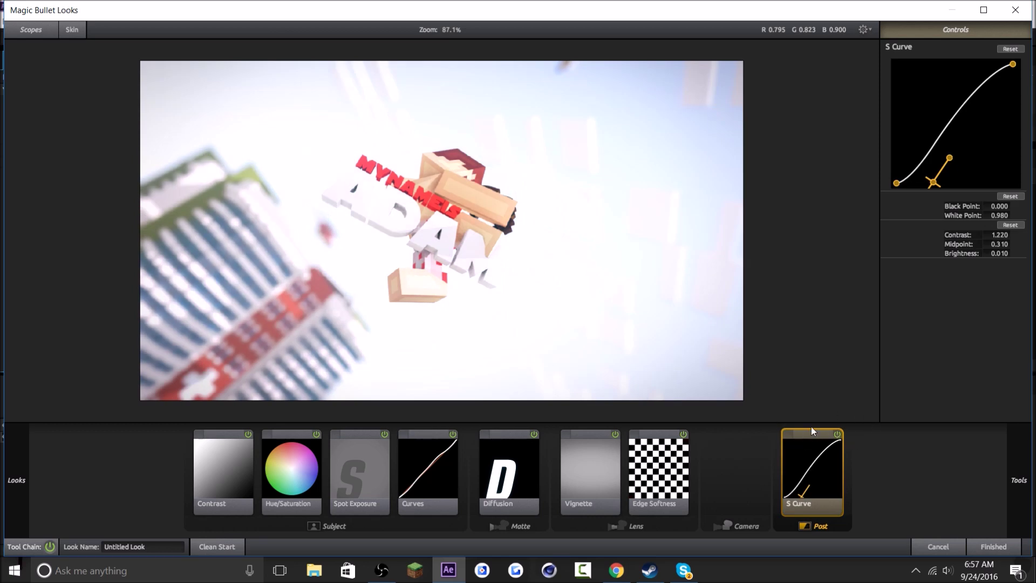
{"action": "key", "text": "Delete"}
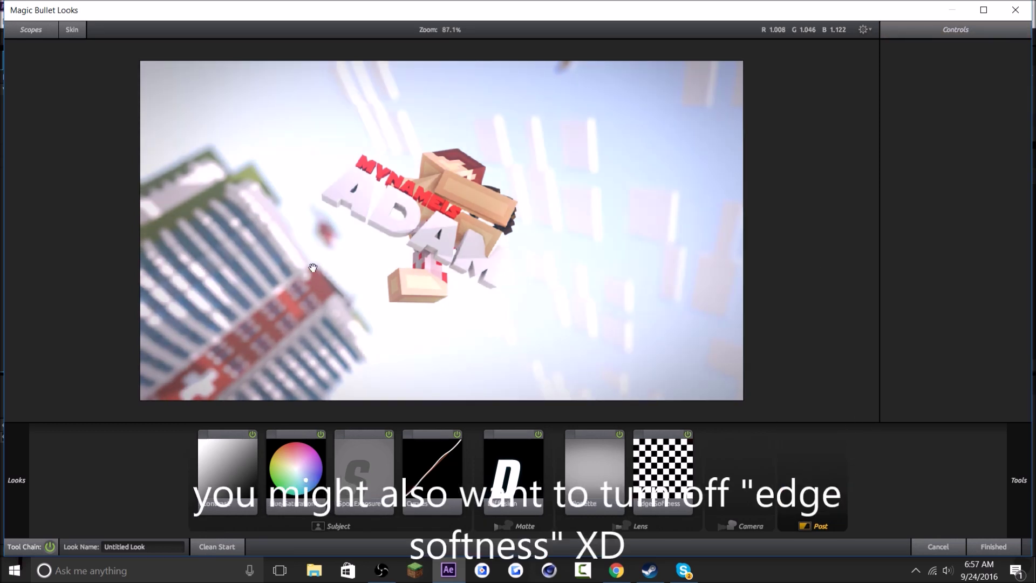
{"action": "left_click", "coordinate": [50, 546]}
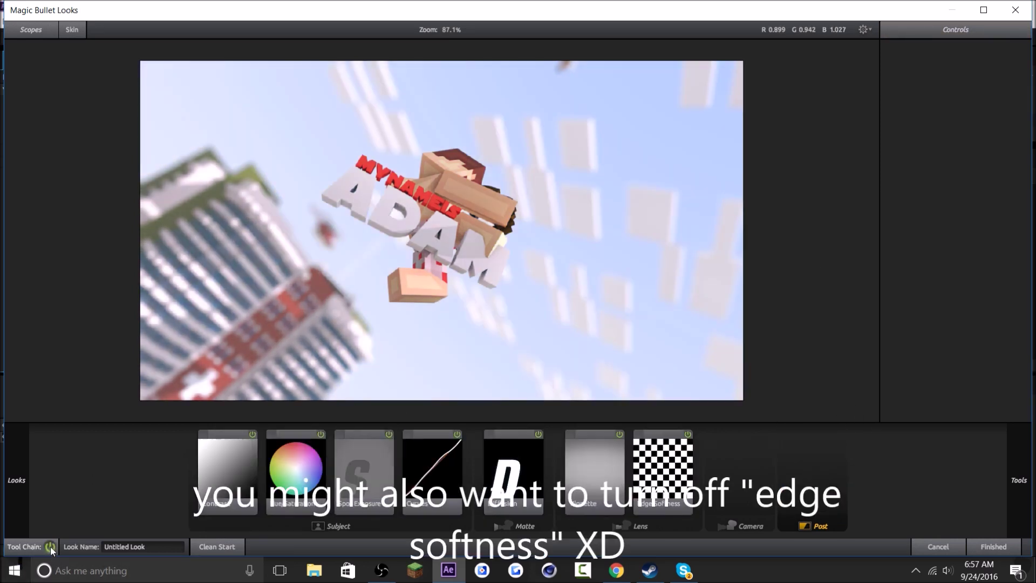
{"action": "left_click", "coordinate": [50, 546]}
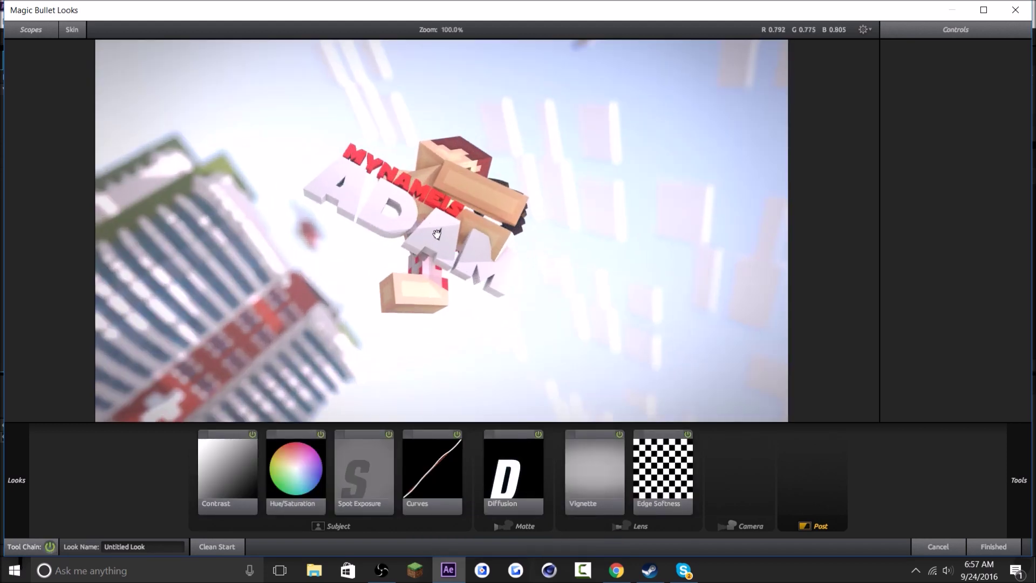
Add a second Diffusion tool to the look's Matte stage, with Grade 6.00 and Glow 58%
{"action": "left_click", "coordinate": [1025, 477]}
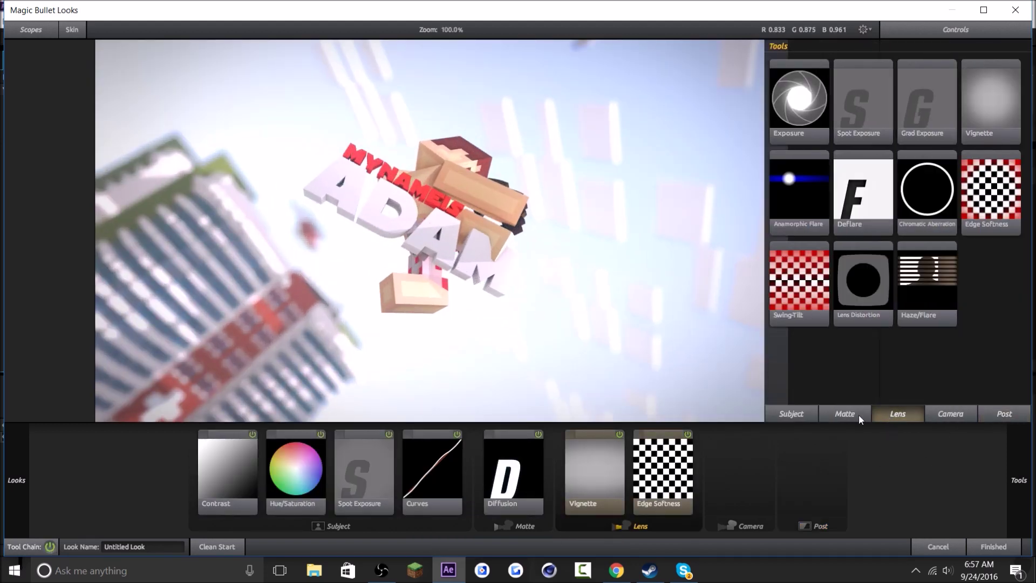
{"action": "left_click", "coordinate": [855, 414]}
{"action": "left_click", "coordinate": [994, 106]}
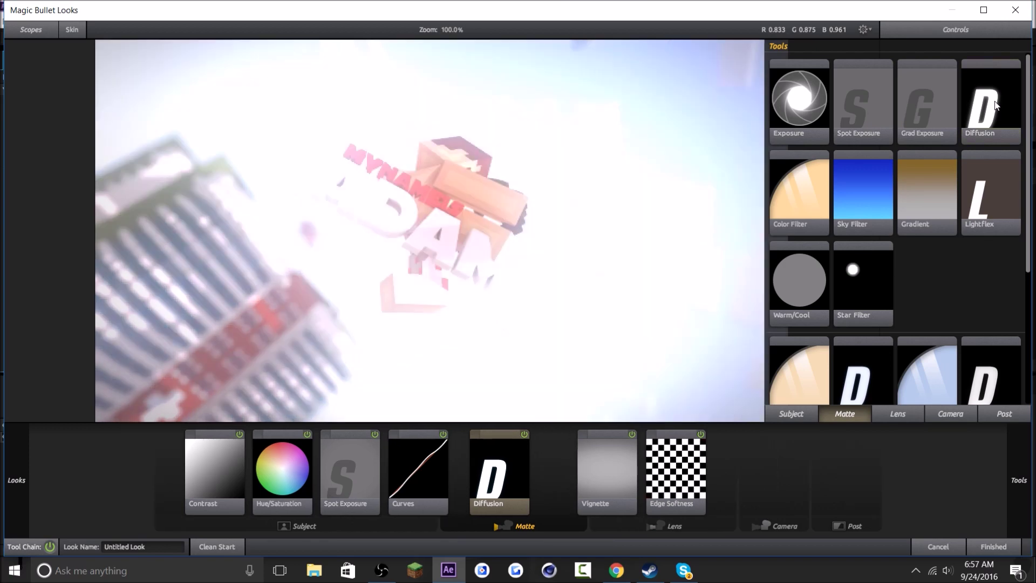
{"action": "scroll", "coordinate": [443, 276], "scroll_direction": "down", "scroll_amount": 5}
{"action": "scroll", "coordinate": [453, 261], "scroll_direction": "up", "scroll_amount": 3}
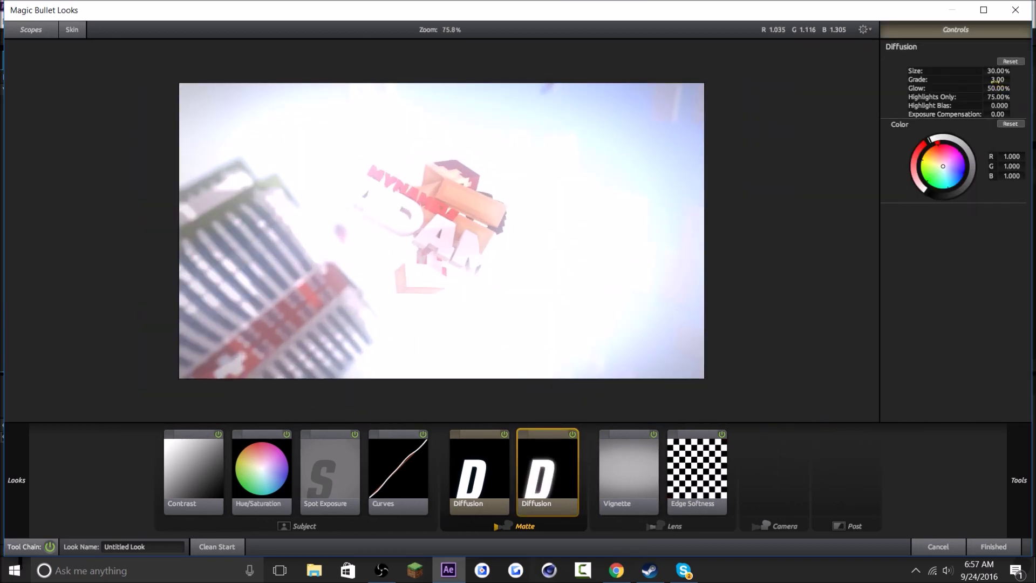
{"action": "mouse_move", "coordinate": [995, 81]}
{"action": "left_mouse_down"}
{"action": "mouse_move", "coordinate": [958, 82]}
{"action": "mouse_move", "coordinate": [1029, 82]}
{"action": "mouse_move", "coordinate": [1007, 88]}
{"action": "left_mouse_up"}
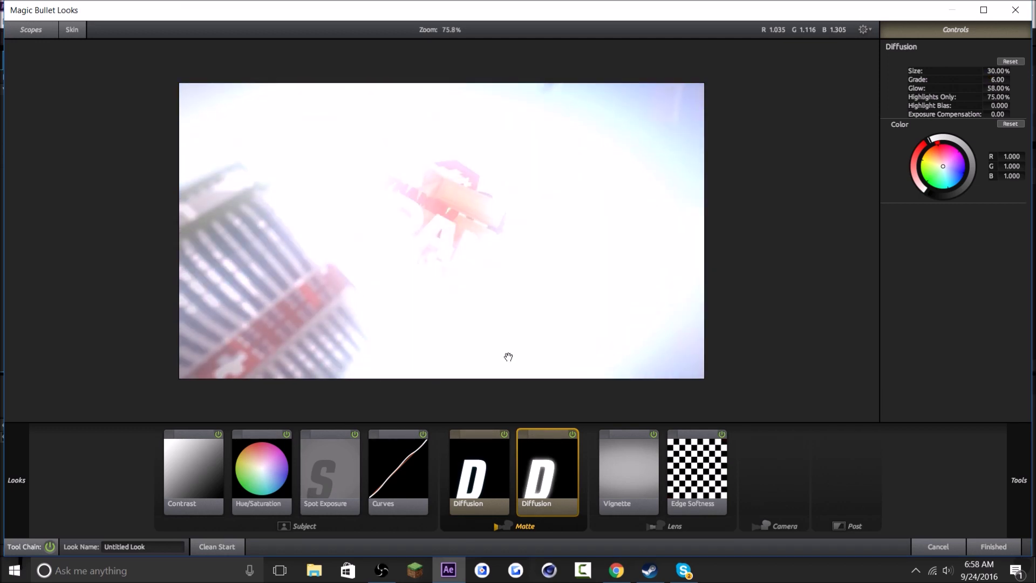